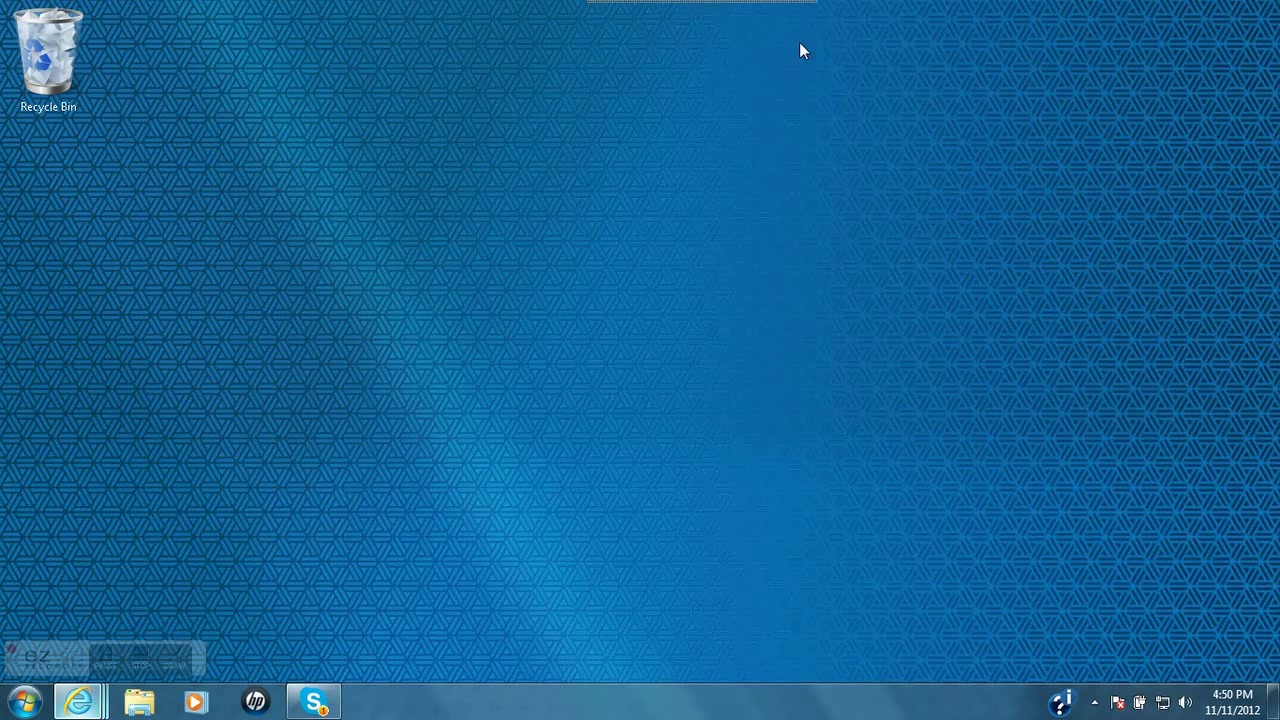
# Bring up the open Minecraft website in the browser and check its address.
pyautogui.moveTo(800, 45); pyautogui.dragTo(660, 560)
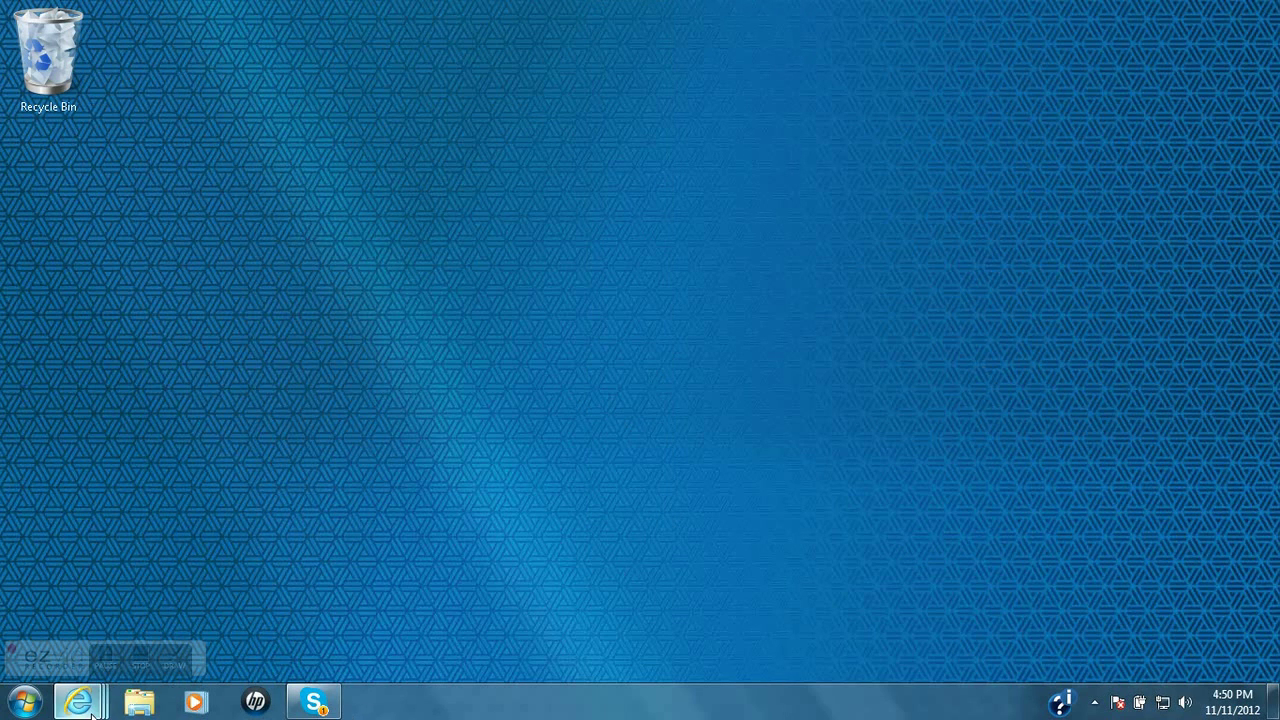
pyautogui.moveTo(82, 706)
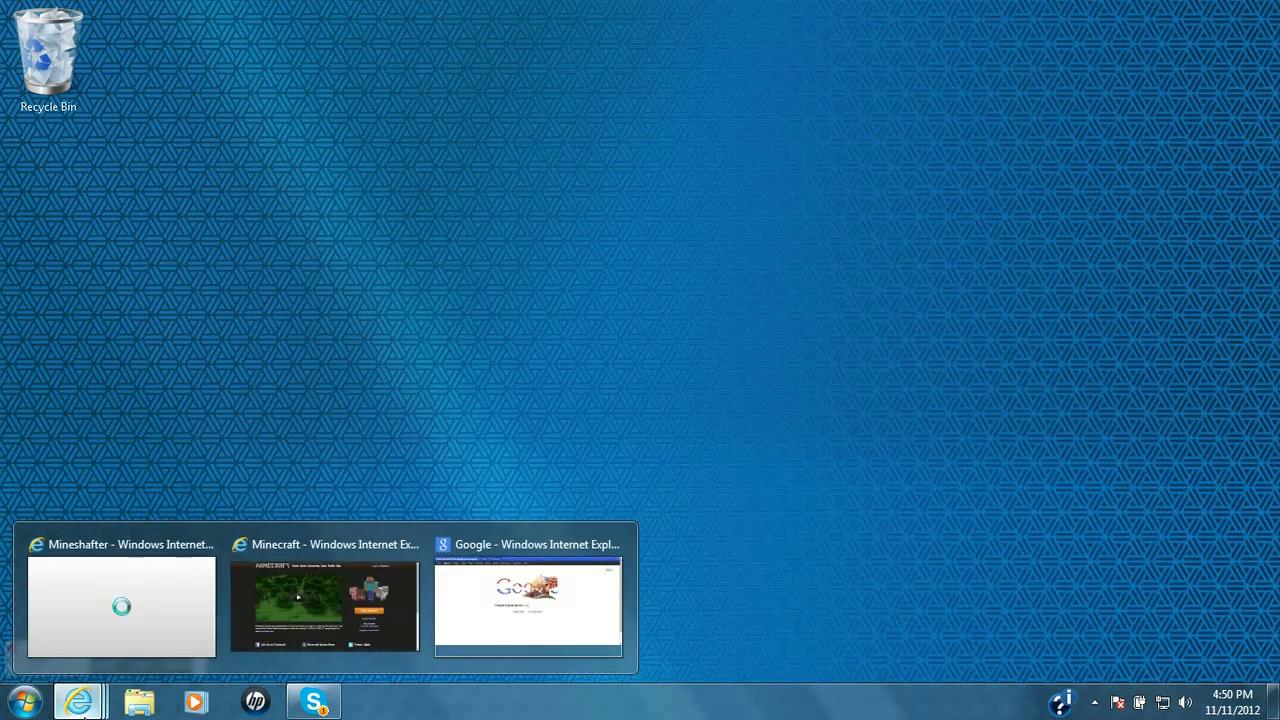
pyautogui.click(320, 632)
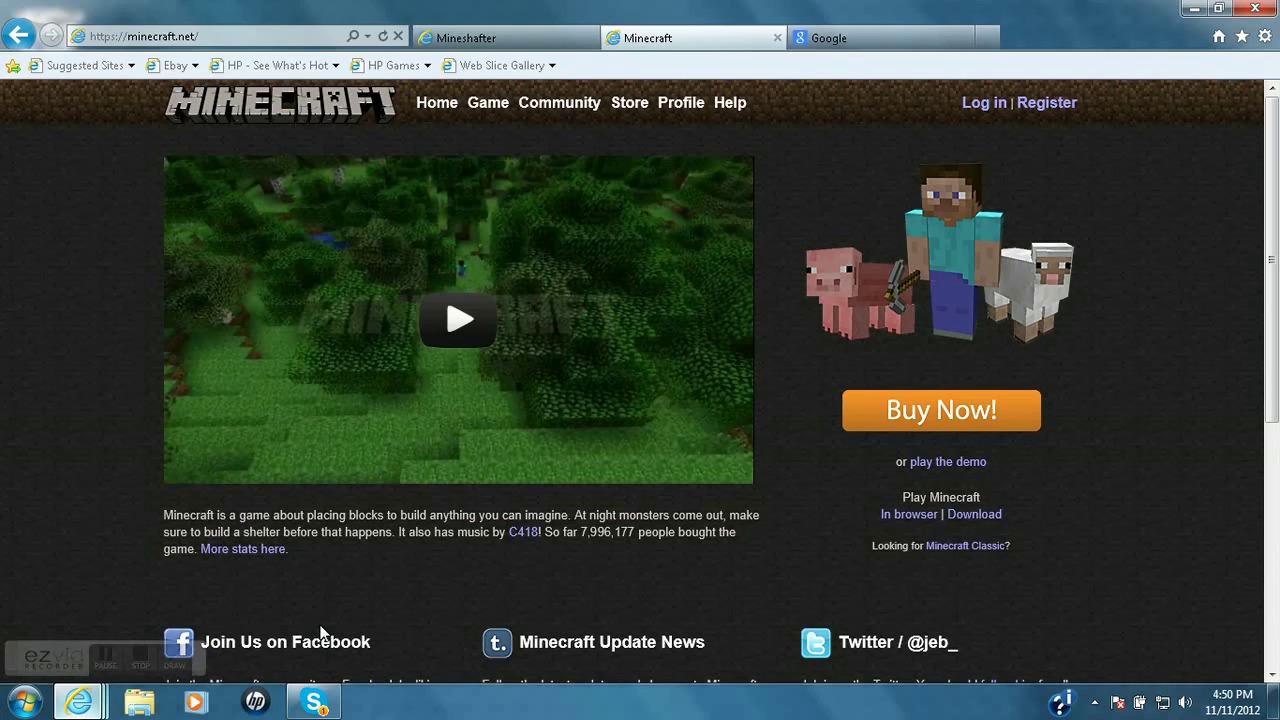
pyautogui.click(291, 40)
pyautogui.click(291, 42)
pyautogui.click(291, 42)
pyautogui.click(291, 42)
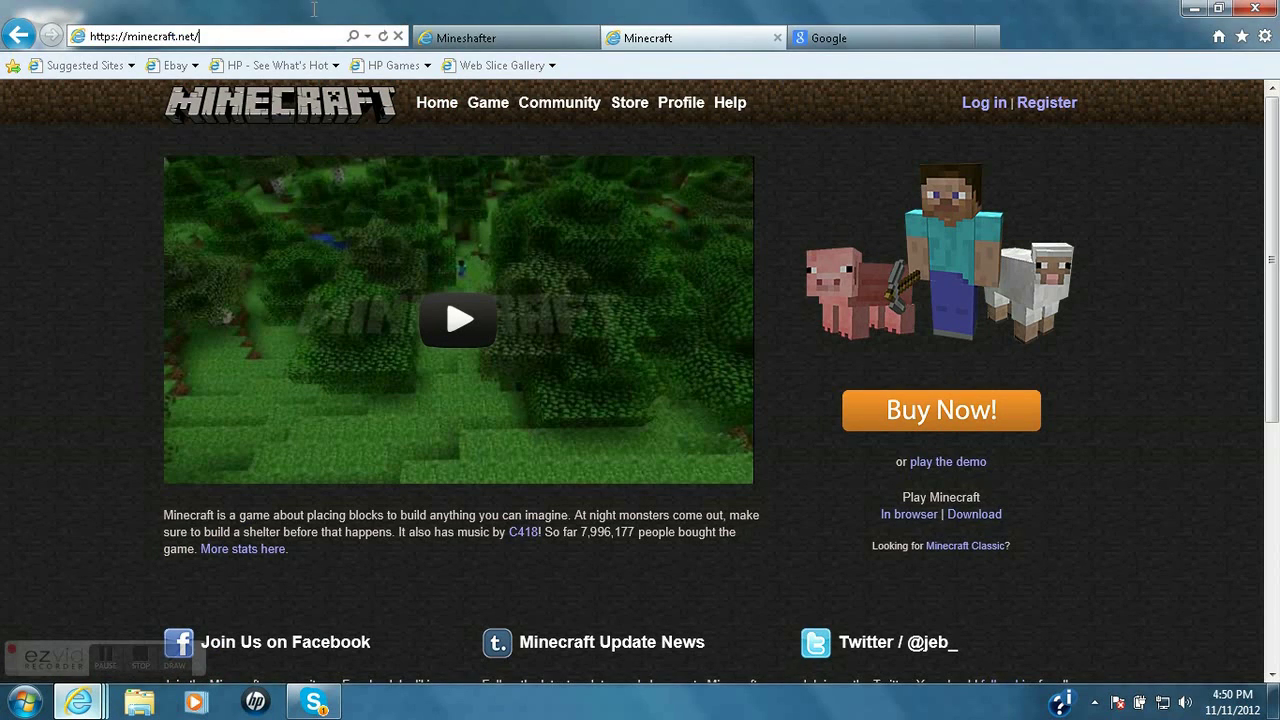
pyautogui.click(813, 203)
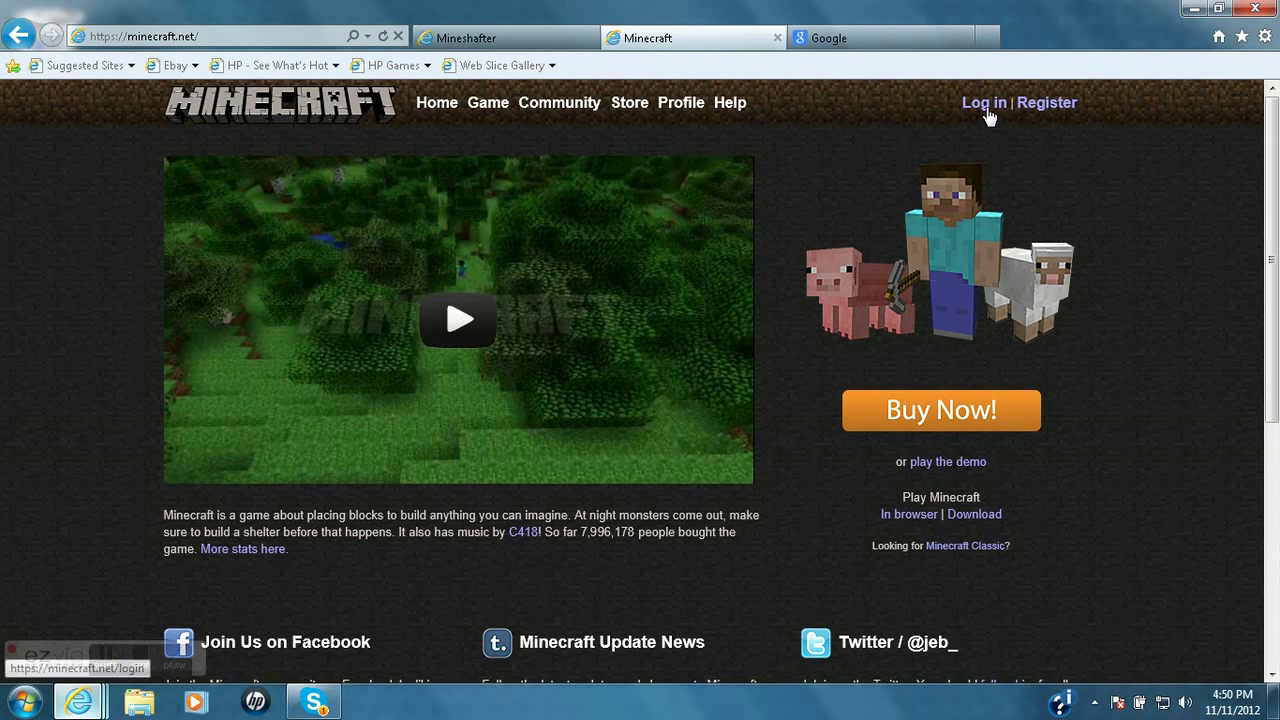
# Close the Minecraft page and show the Mineshafter site at mineshafter.appspot.com.
pyautogui.click(776, 38)
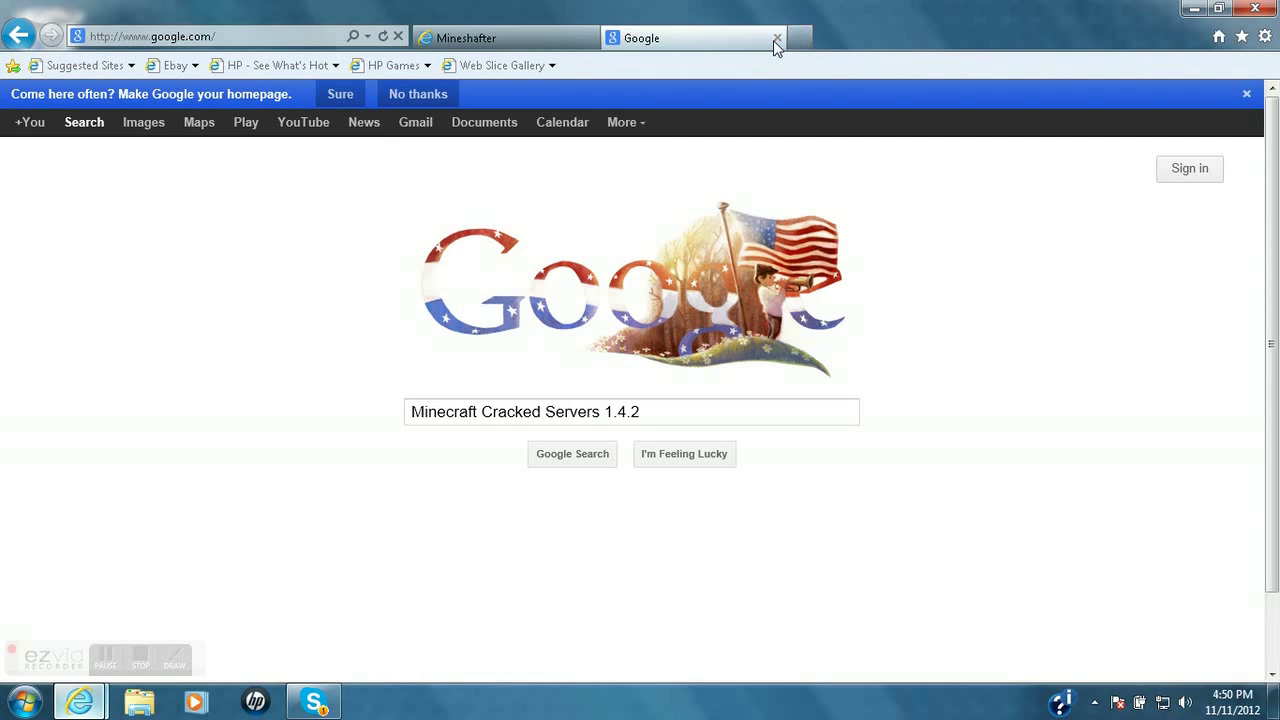
pyautogui.click(516, 48)
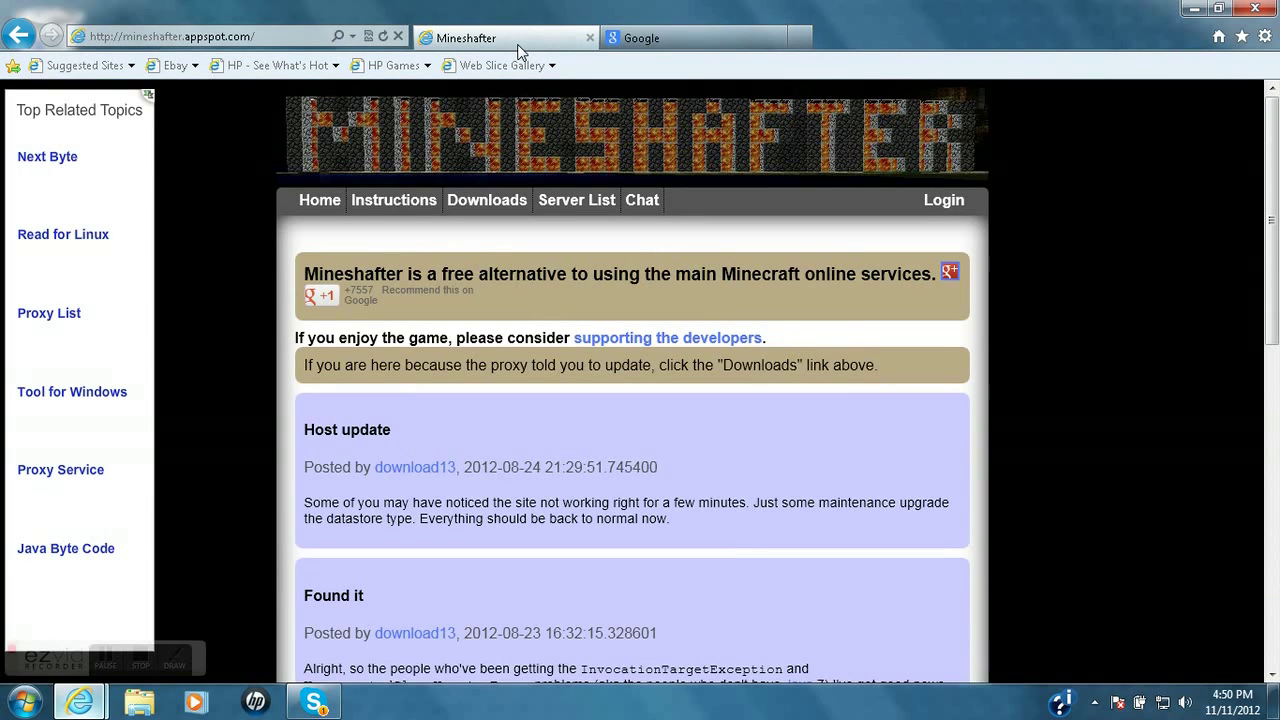
pyautogui.click(262, 44)
pyautogui.moveTo(260, 40)
pyautogui.mouseDown()
pyautogui.moveTo(110, 40)
pyautogui.moveTo(258, 40)
pyautogui.mouseUp()
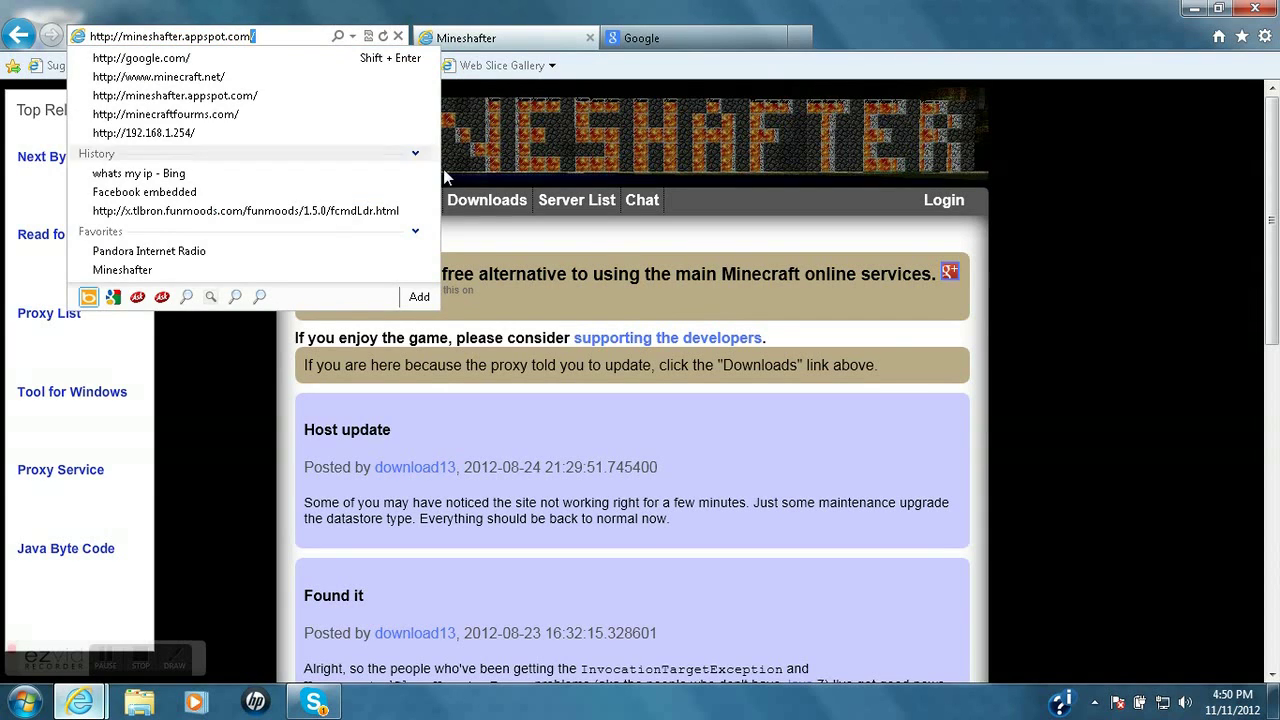
pyautogui.click(251, 404)
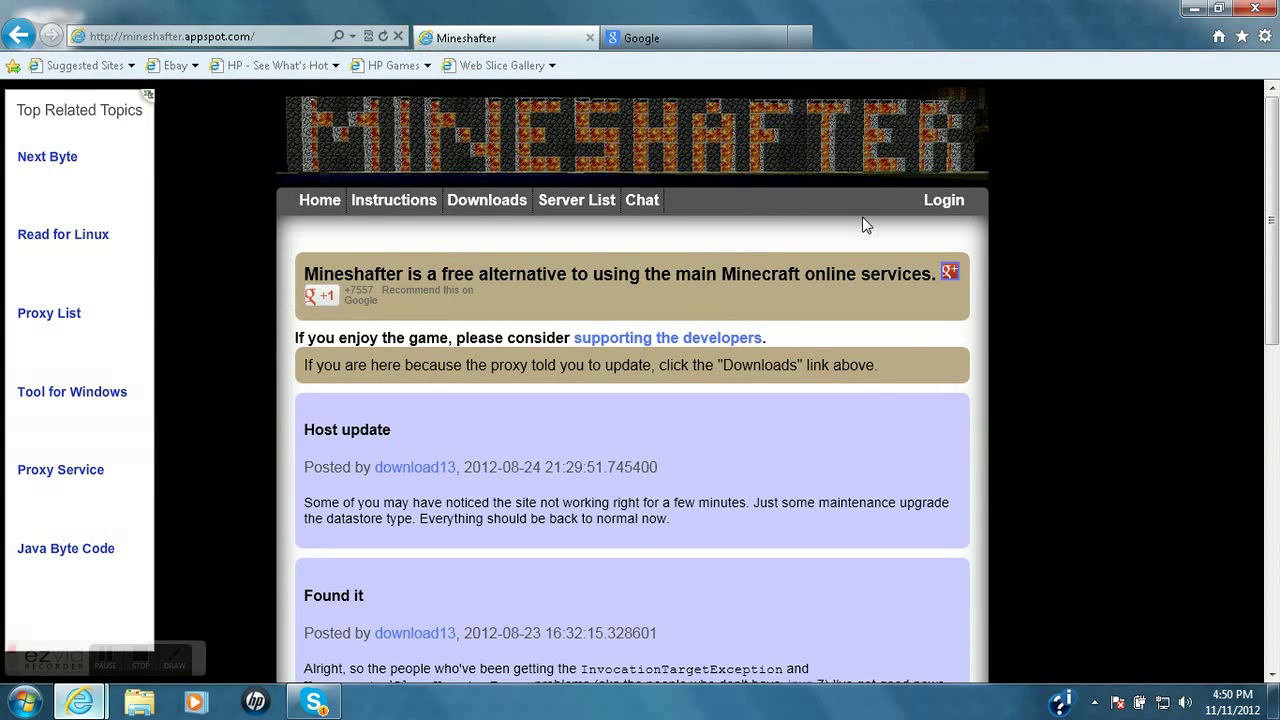
# Log in to Mineshafter through Google Accounts, filling in the saved account e-mail and password.
pyautogui.click(955, 201)
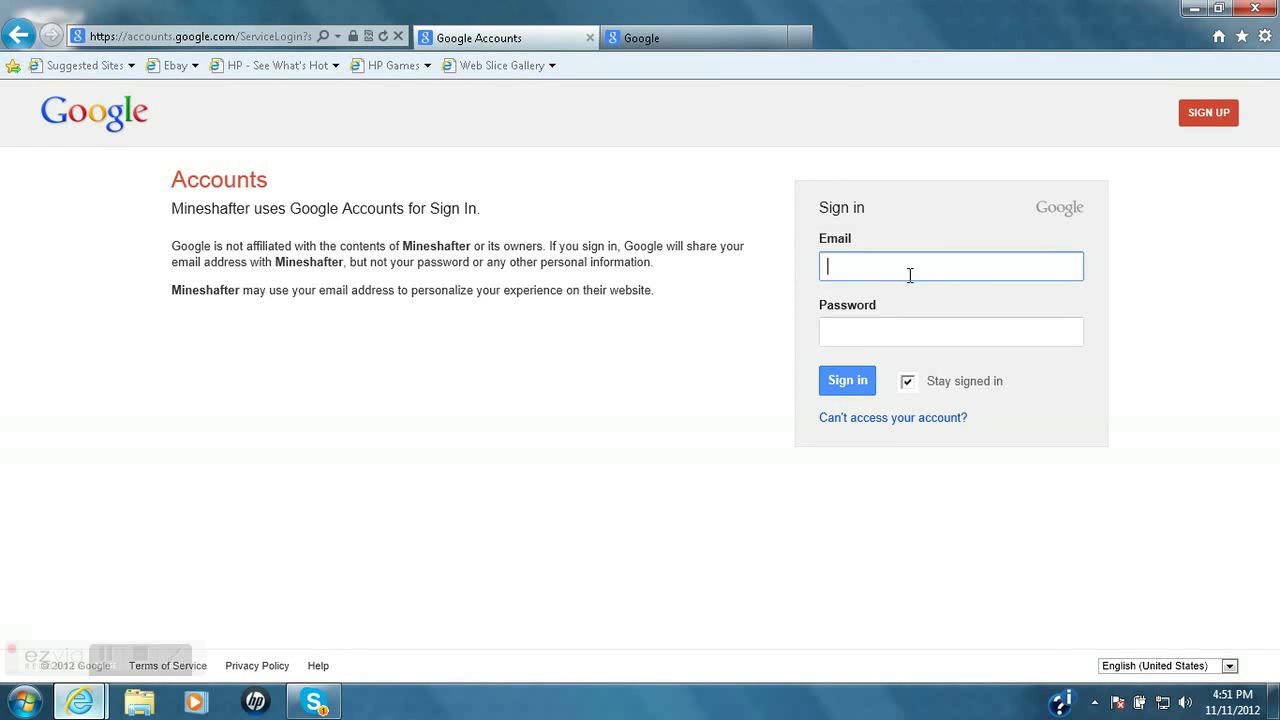
pyautogui.click(710, 50)
pyautogui.click(560, 45)
pyautogui.write('ke')
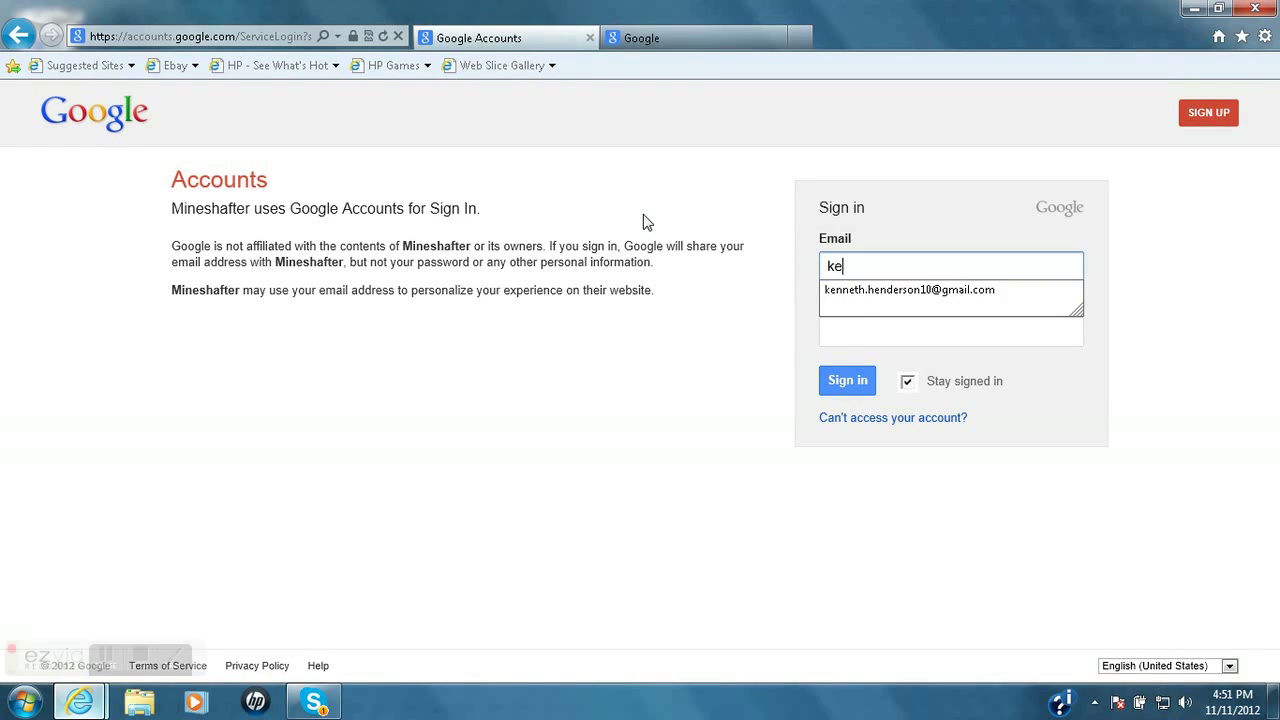
pyautogui.press('Down')
pyautogui.press('Return')
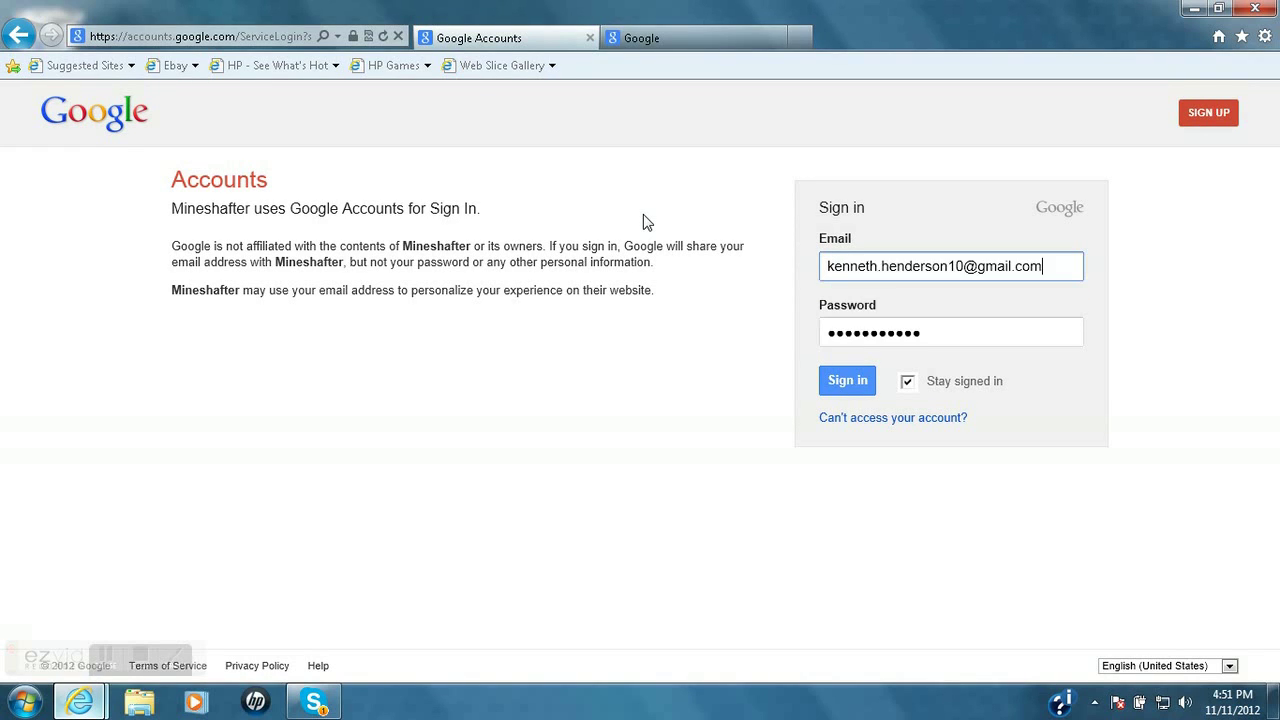
pyautogui.click(845, 385)
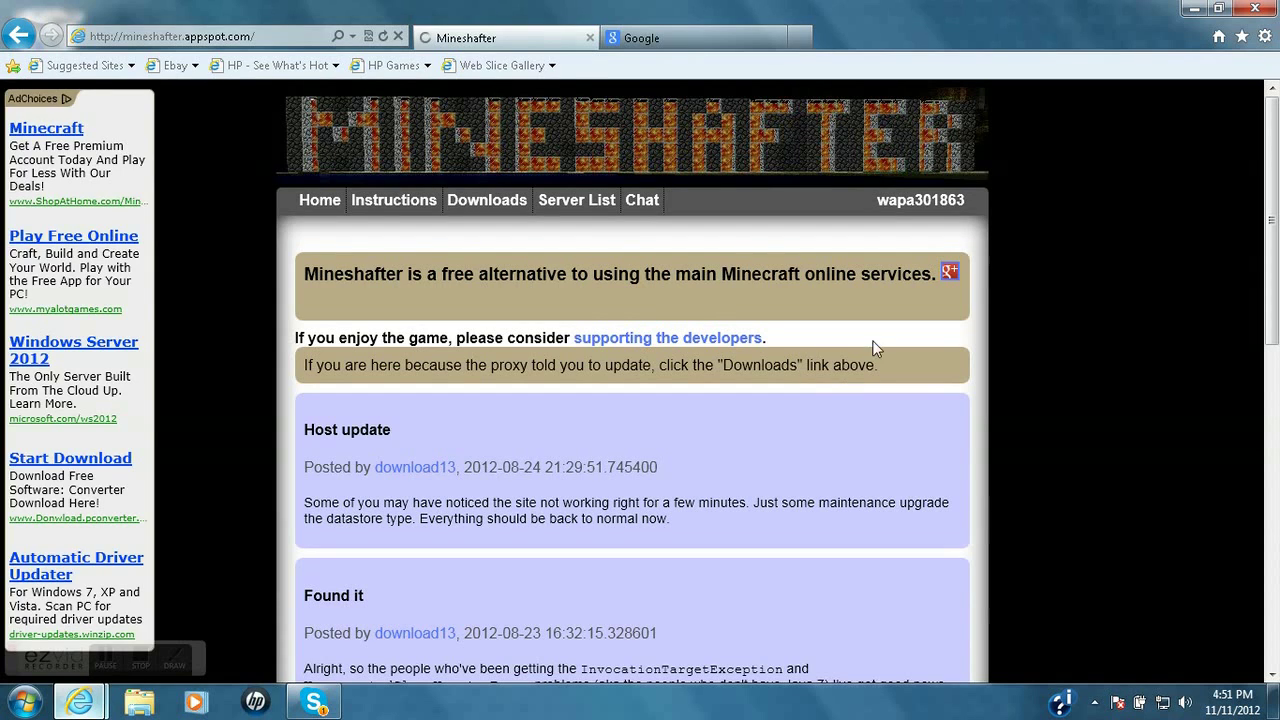
# Open the Mineshafter account settings and reveal the fields for changing the connected Minecraft username.
pyautogui.moveTo(920, 205)
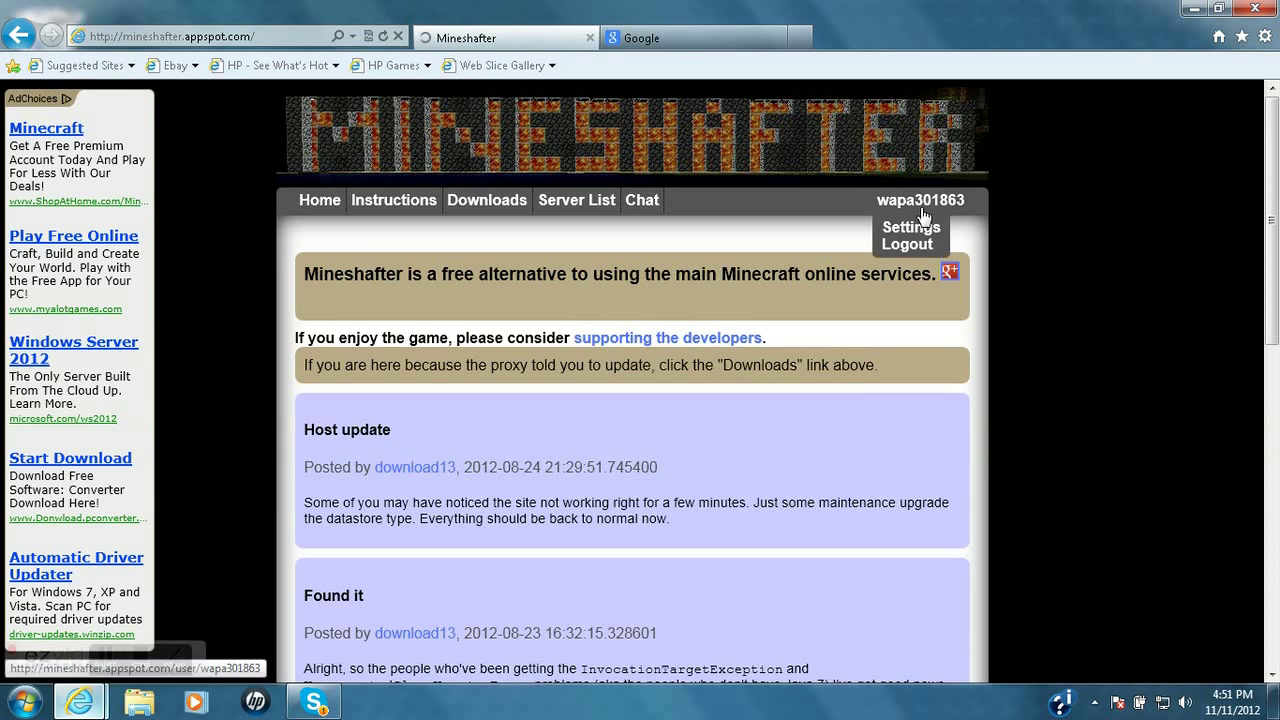
pyautogui.click(925, 236)
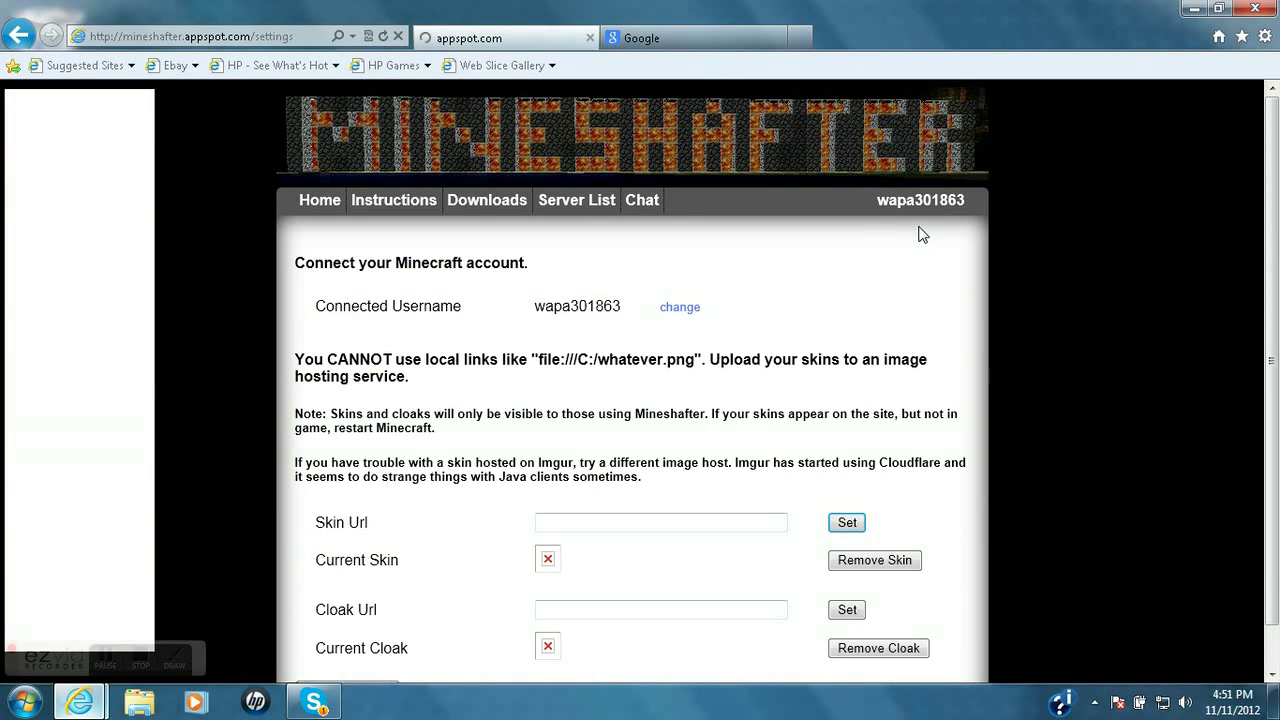
pyautogui.click(800, 427)
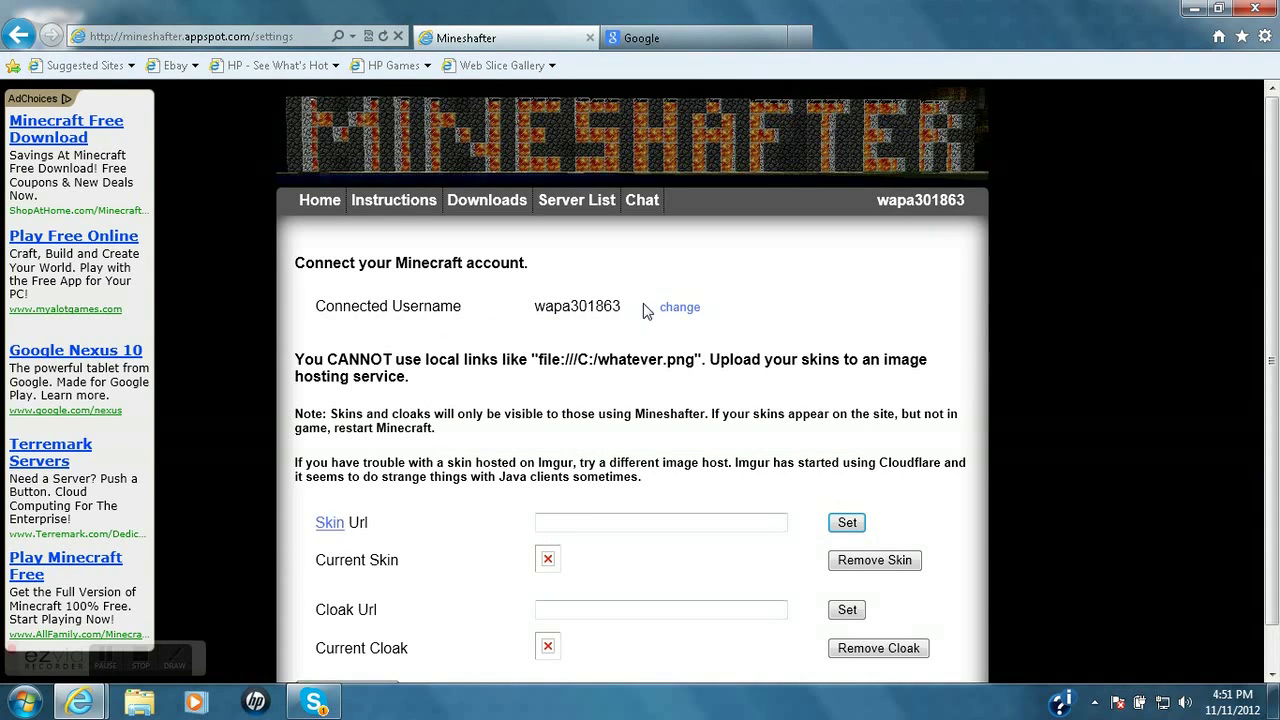
pyautogui.click(679, 310)
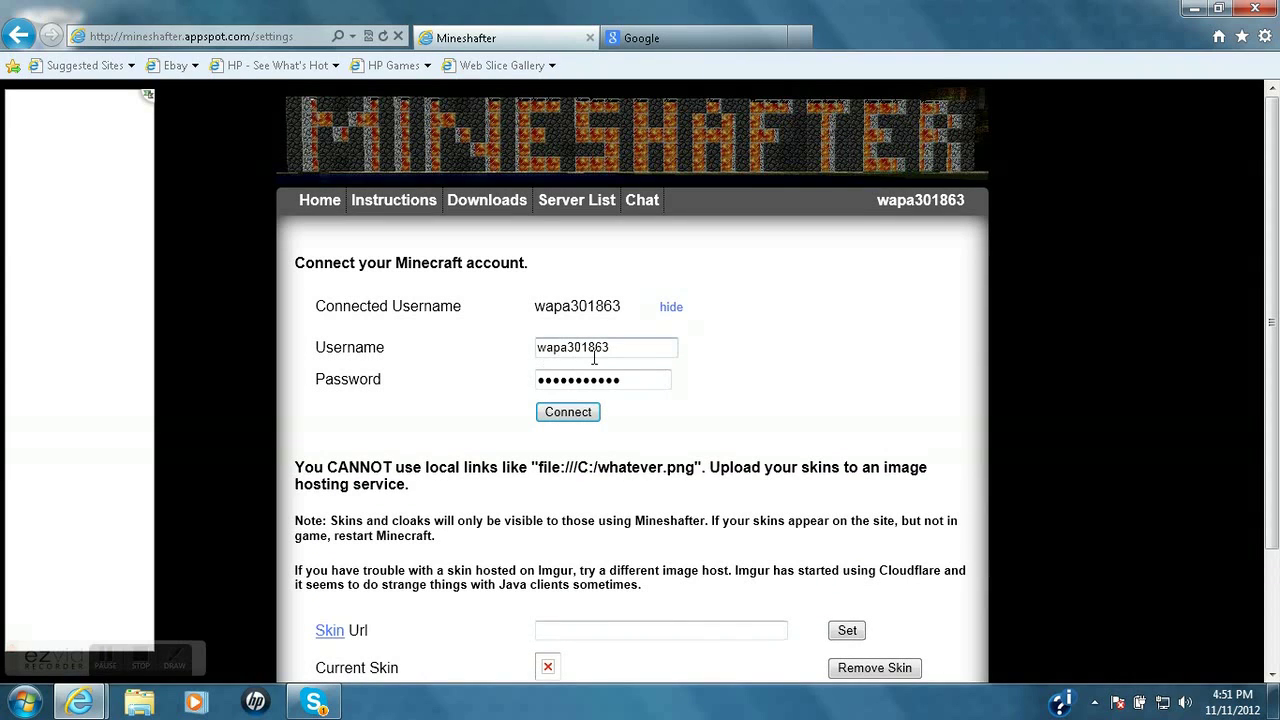
# Connect the Minecraft account to Mineshafter using the username and password already filled in.
pyautogui.moveTo(625, 310); pyautogui.dragTo(537, 314)
pyautogui.click(626, 312)
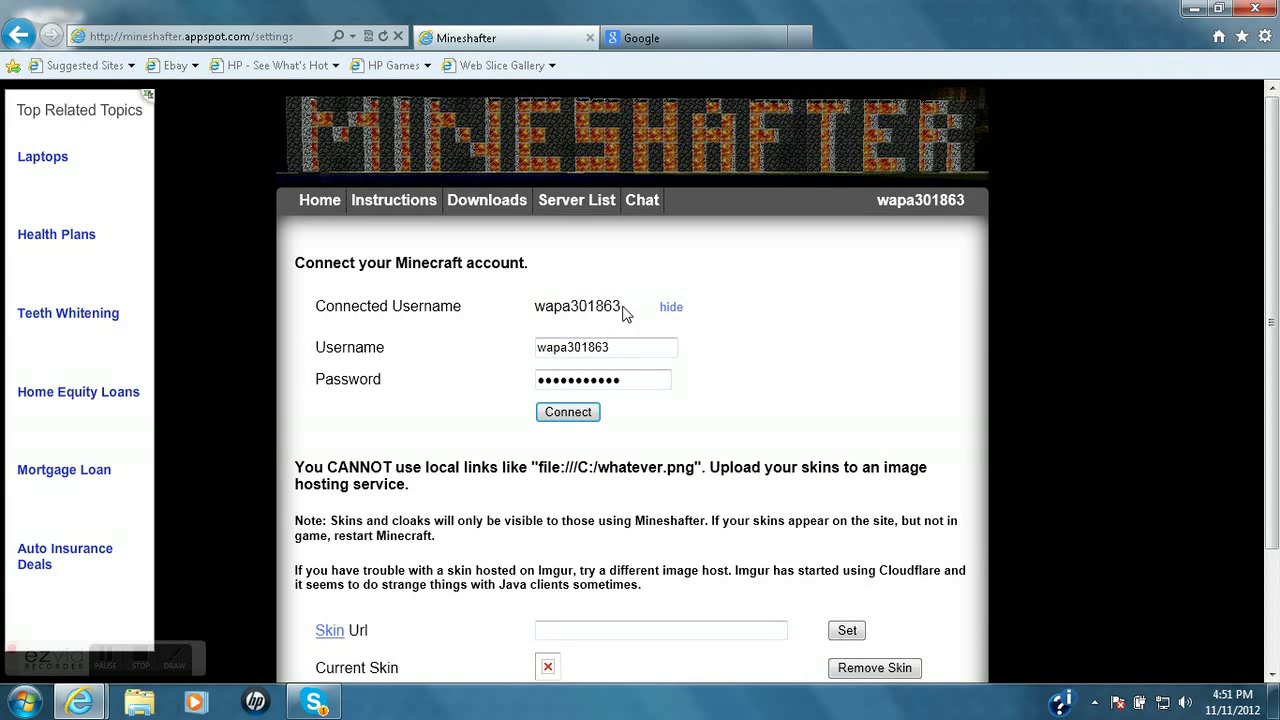
pyautogui.click(632, 350)
pyautogui.moveTo(632, 356); pyautogui.dragTo(521, 354)
pyautogui.moveTo(640, 383); pyautogui.dragTo(548, 392)
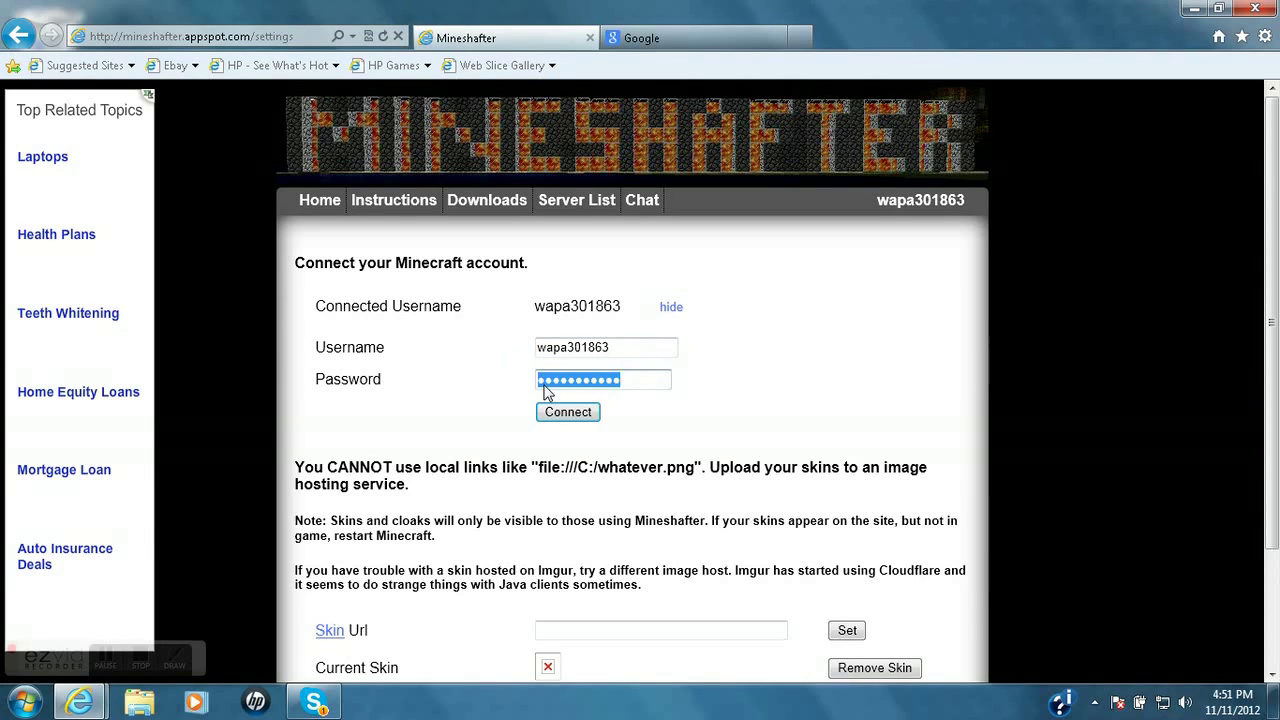
pyautogui.click(568, 412)
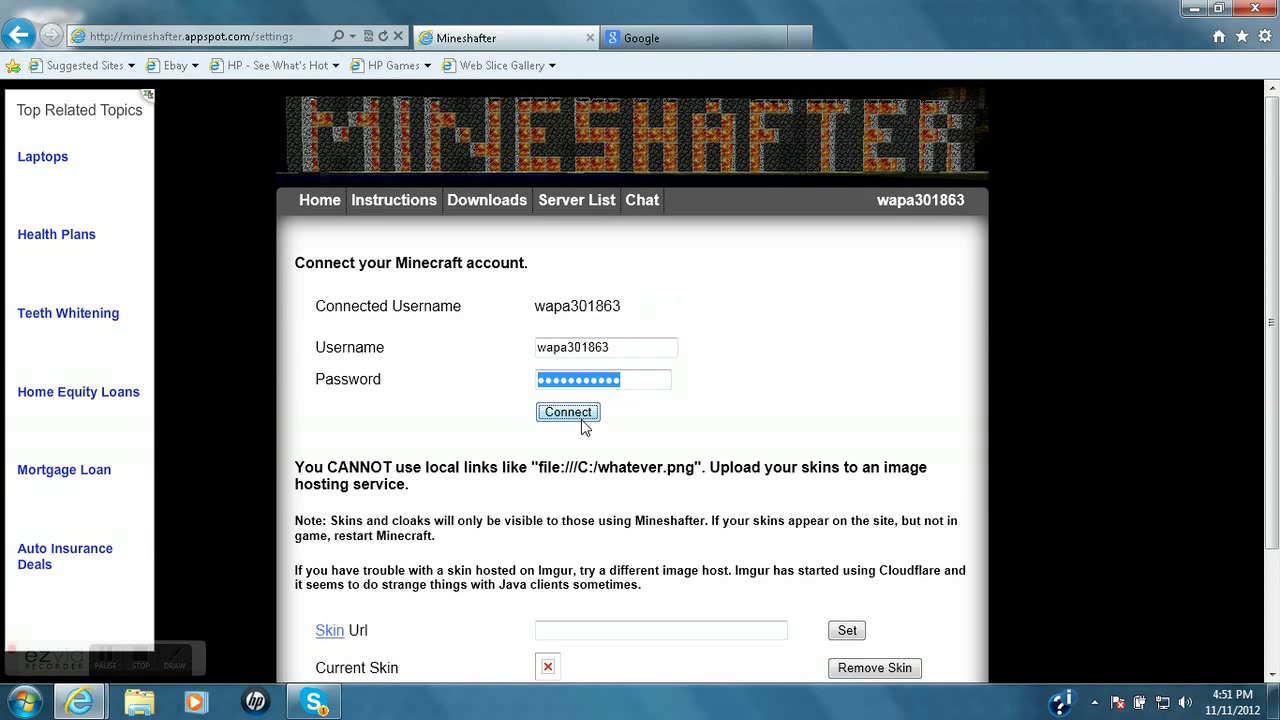
pyautogui.click(620, 428)
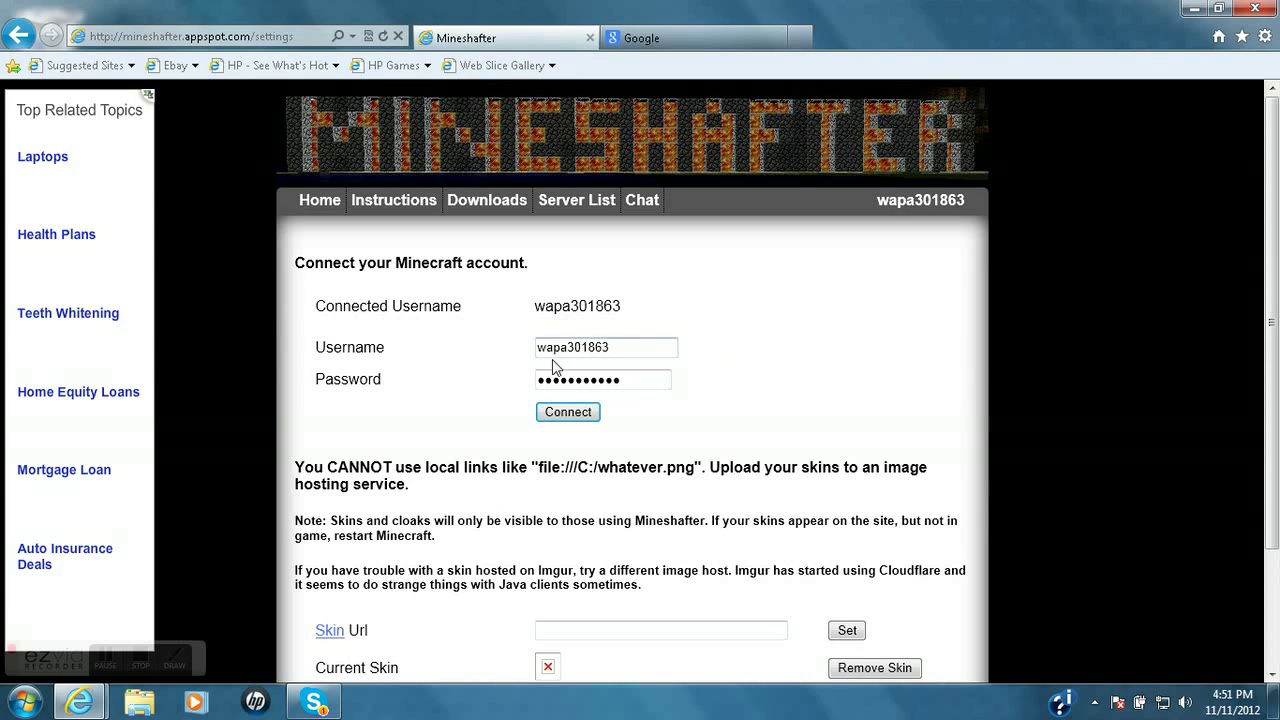
pyautogui.scroll(-1, 943, 320)
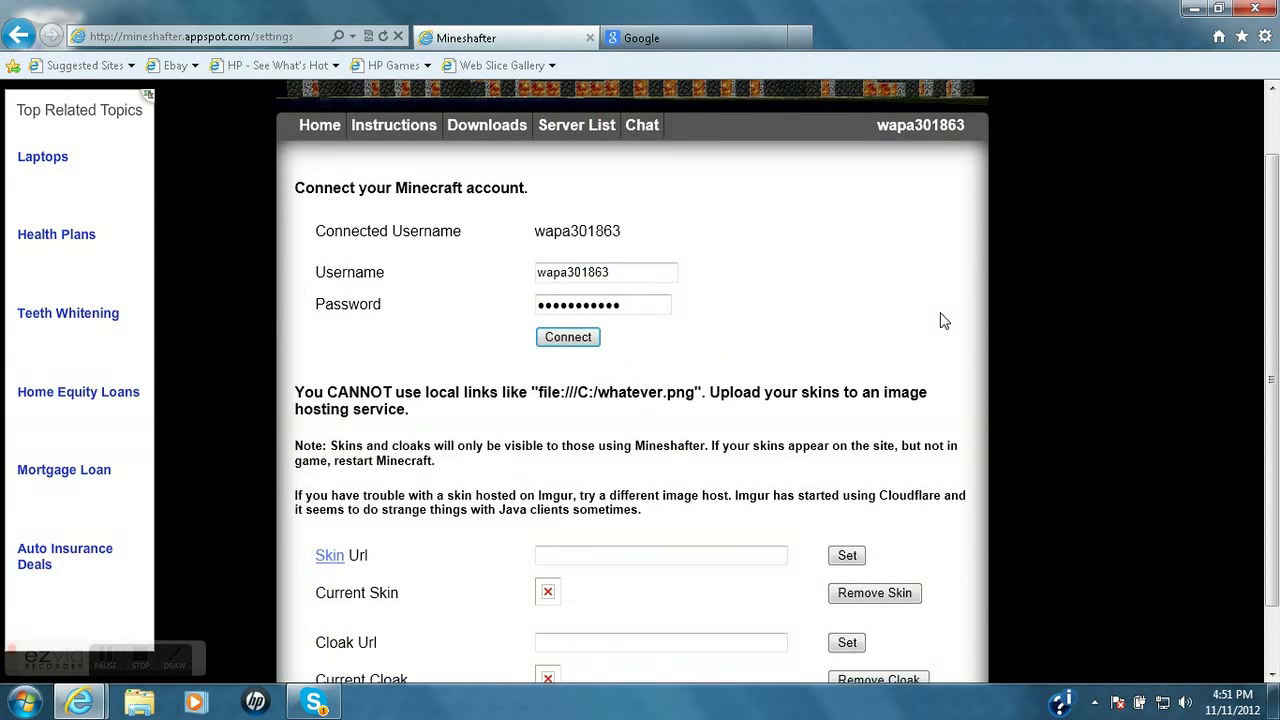
pyautogui.scroll(1, 943, 320)
pyautogui.click(641, 356)
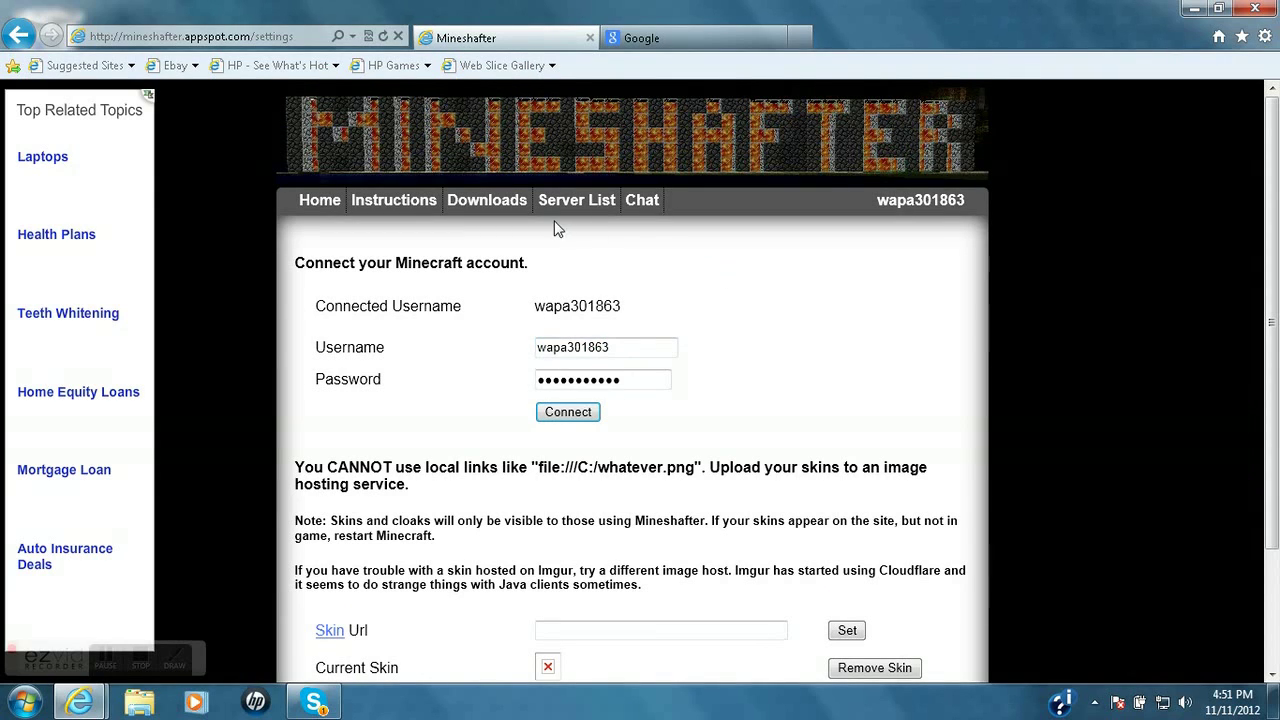
# Download the Mineshafter proxy for players and save it to the Desktop as Mineshafter-proxy.
pyautogui.click(517, 202)
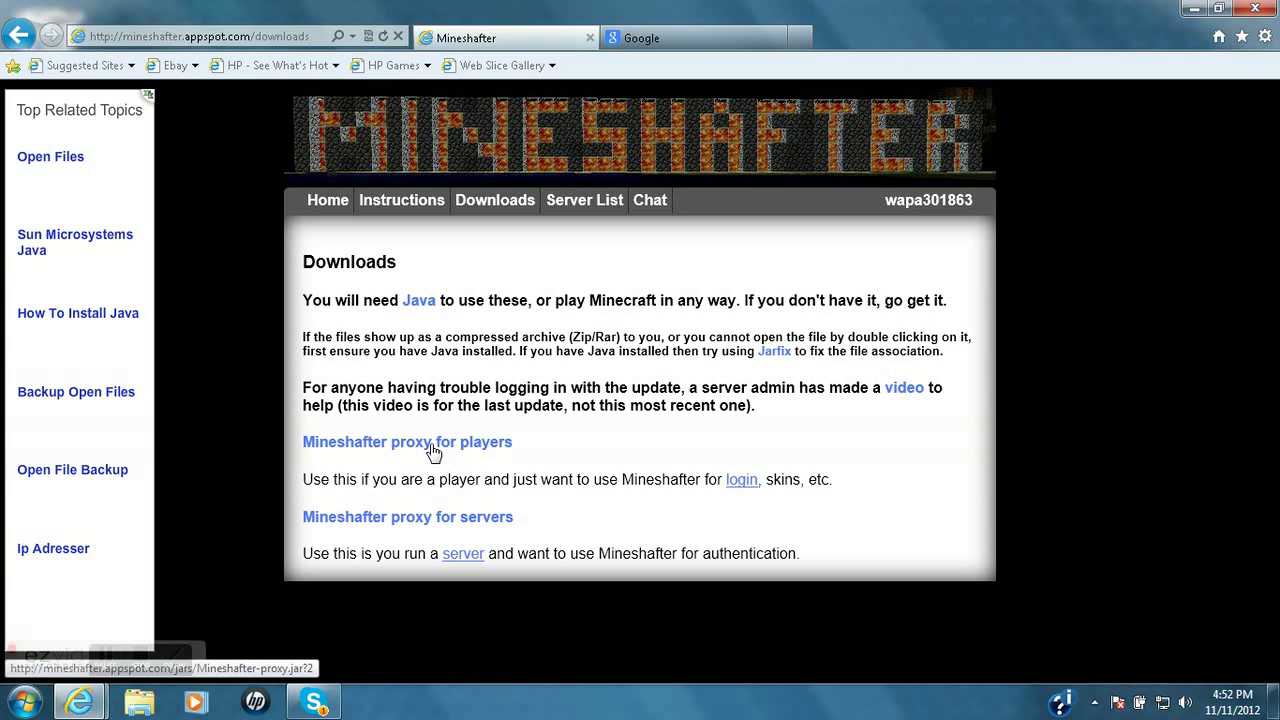
pyautogui.click(433, 448)
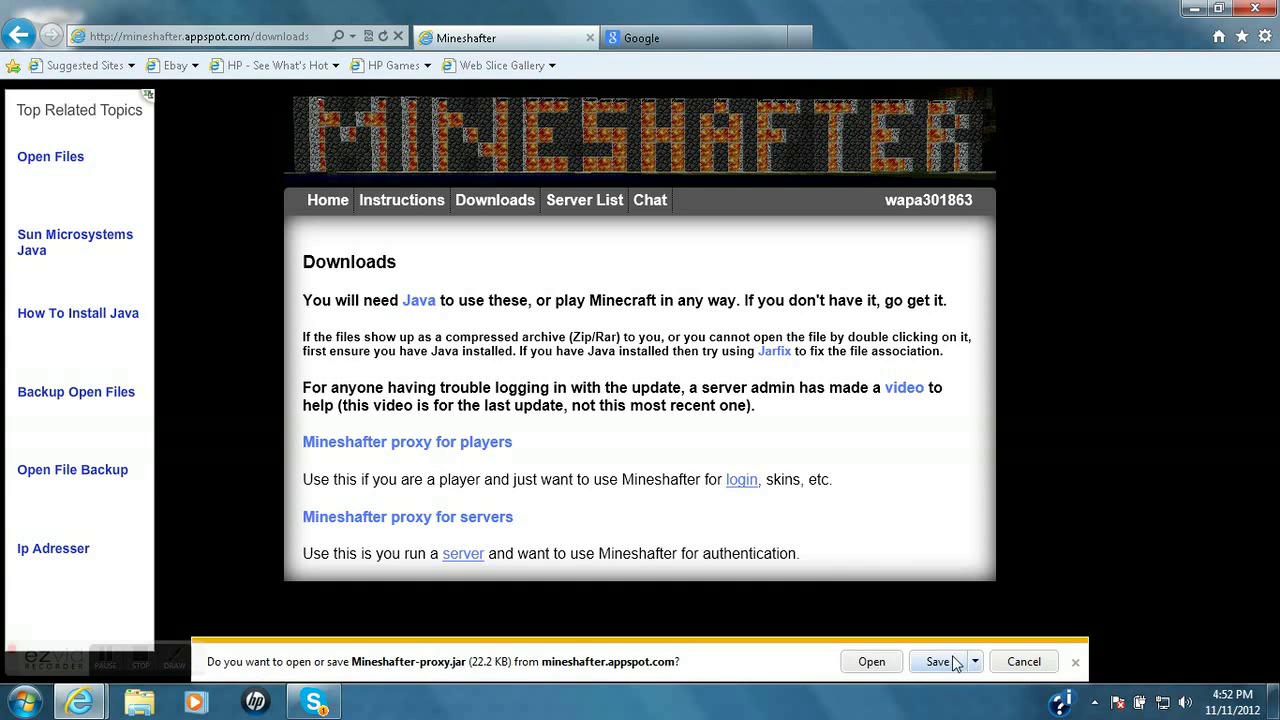
pyautogui.click(976, 663)
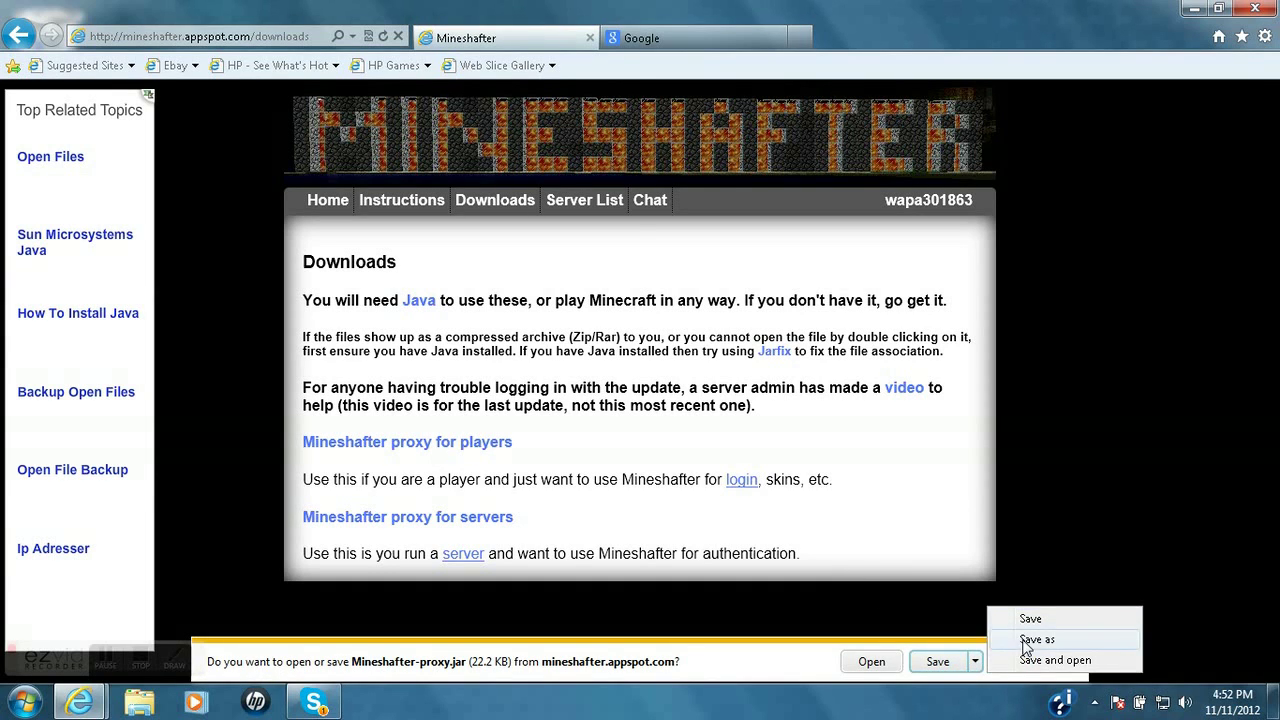
pyautogui.click(1036, 640)
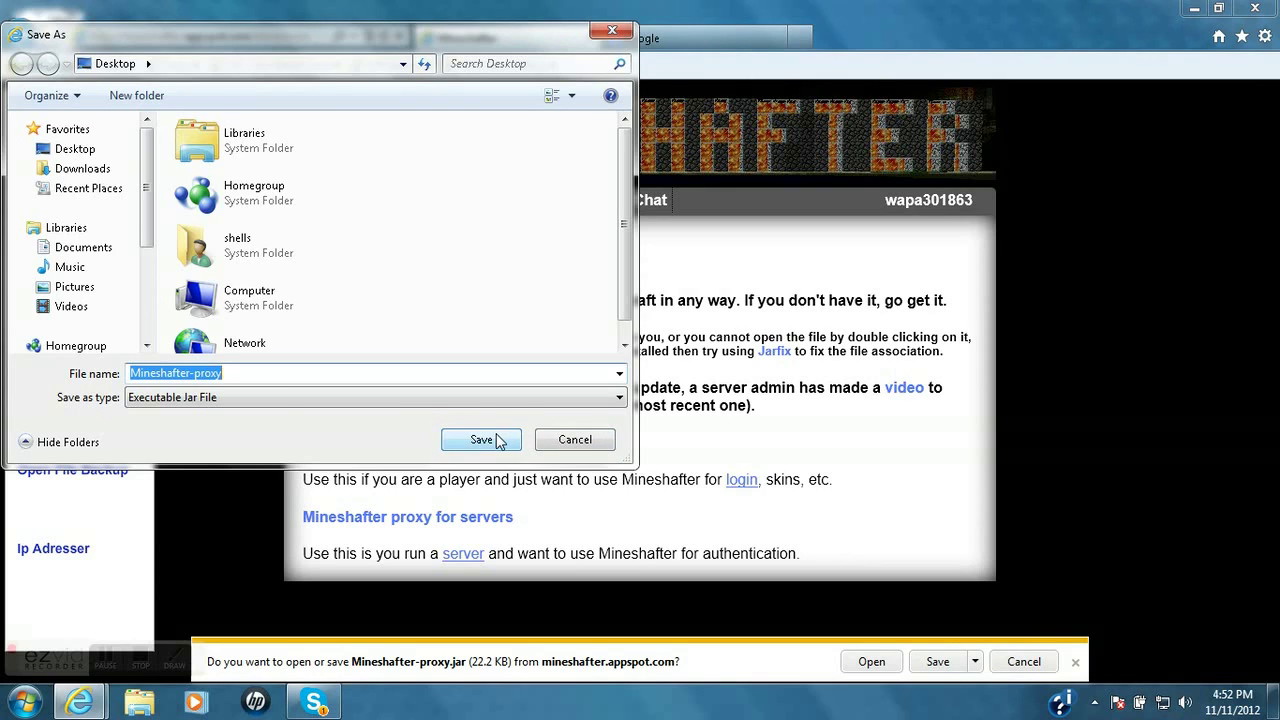
pyautogui.click(483, 440)
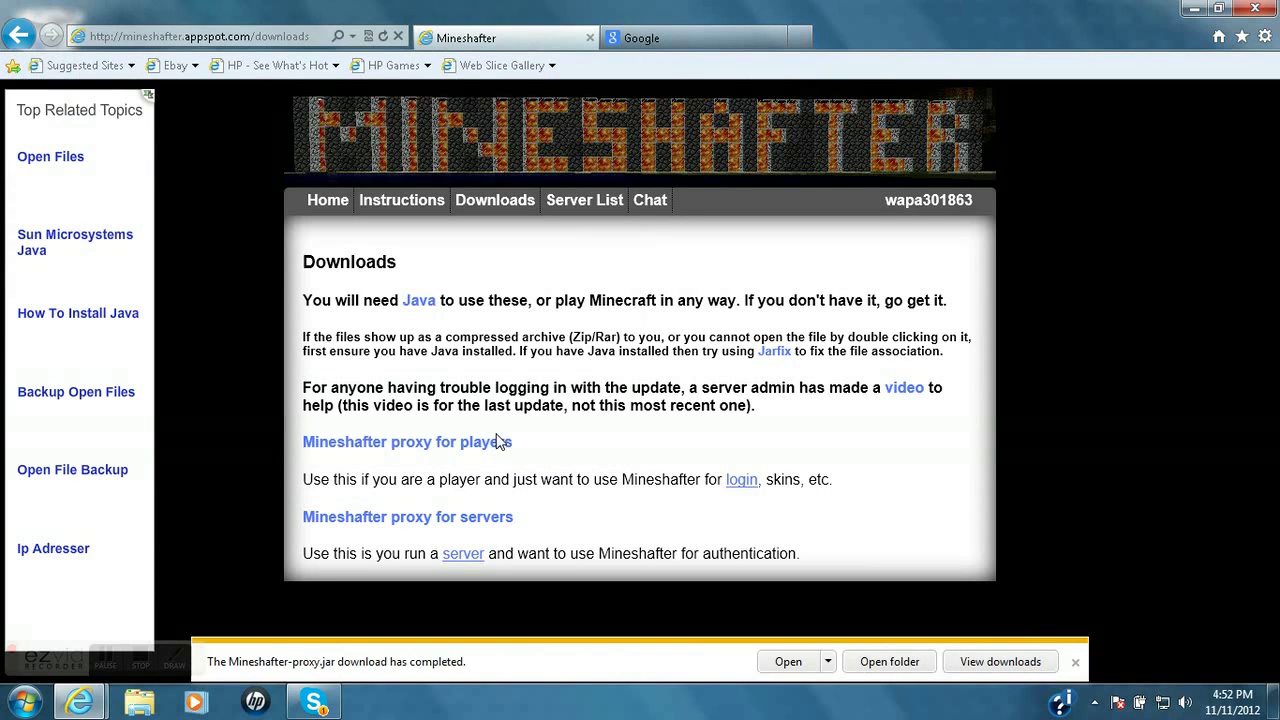
# Minimize the browser and move the Mineshafter-proxy file to the middle of the desktop.
pyautogui.click(1193, 9)
pyautogui.click(40, 232)
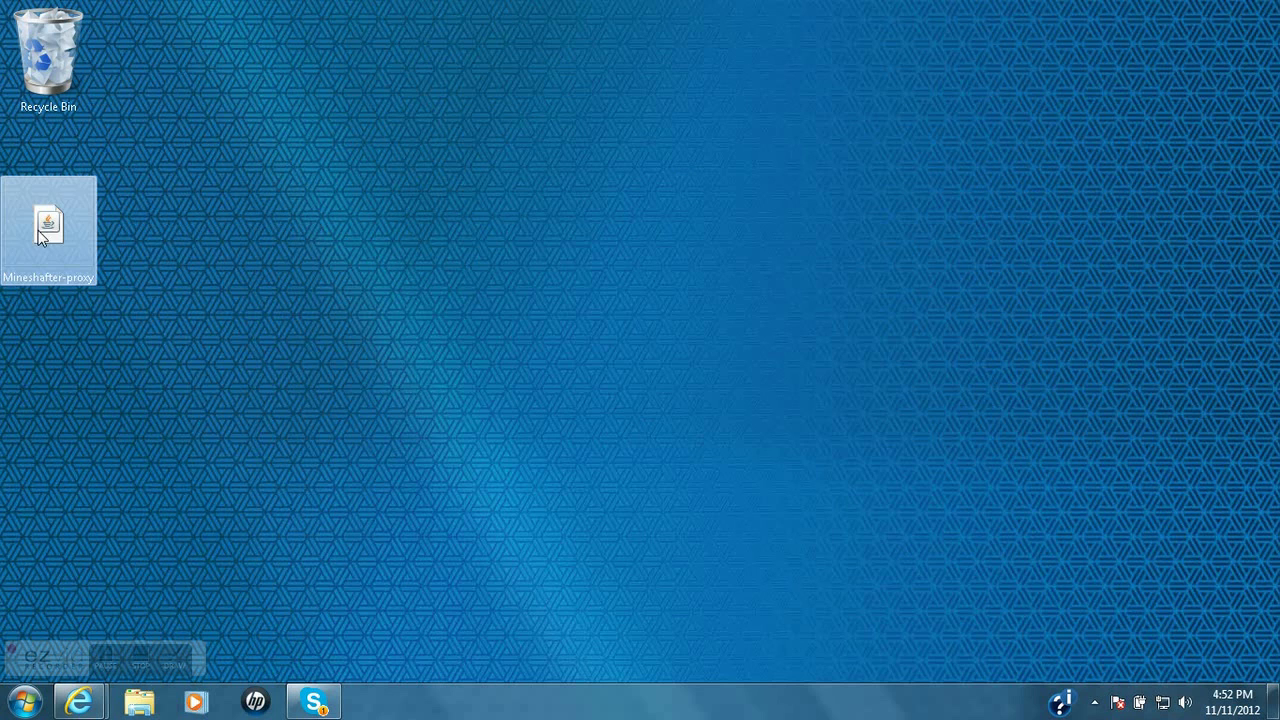
pyautogui.moveTo(40, 232); pyautogui.dragTo(556, 323)
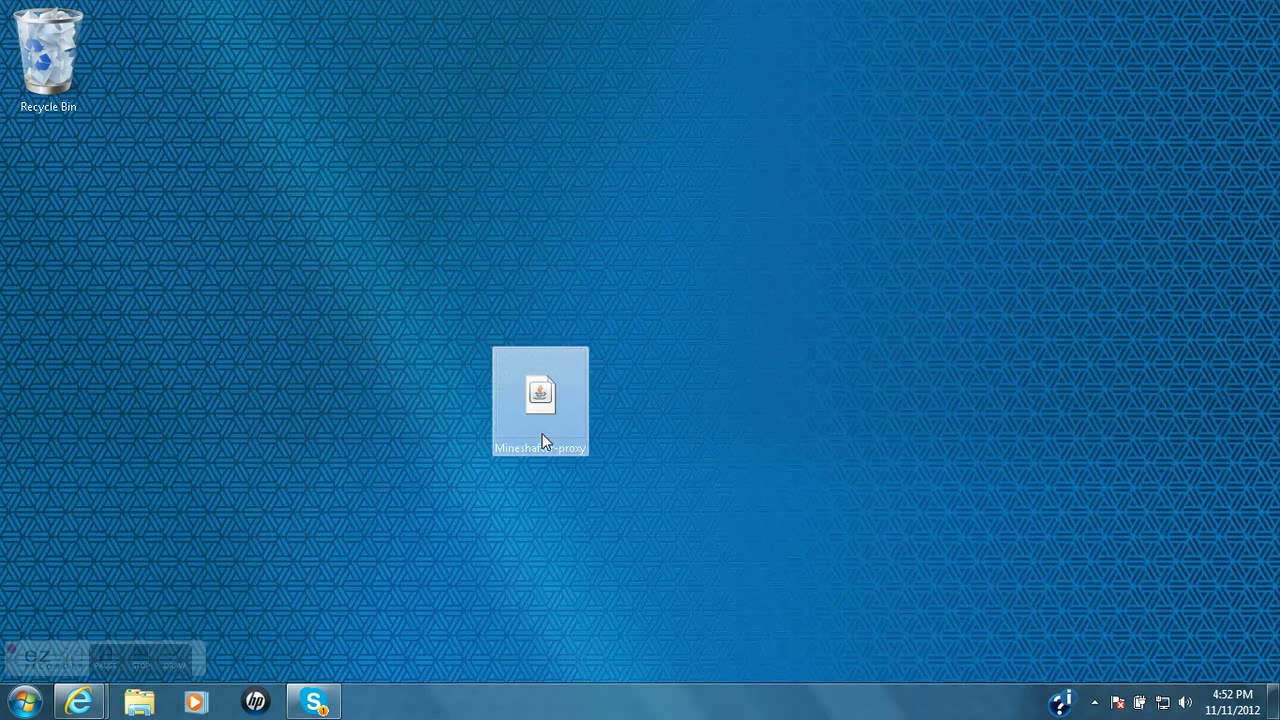
pyautogui.moveTo(542, 443); pyautogui.dragTo(615, 355)
pyautogui.moveTo(862, 251); pyautogui.dragTo(484, 540)
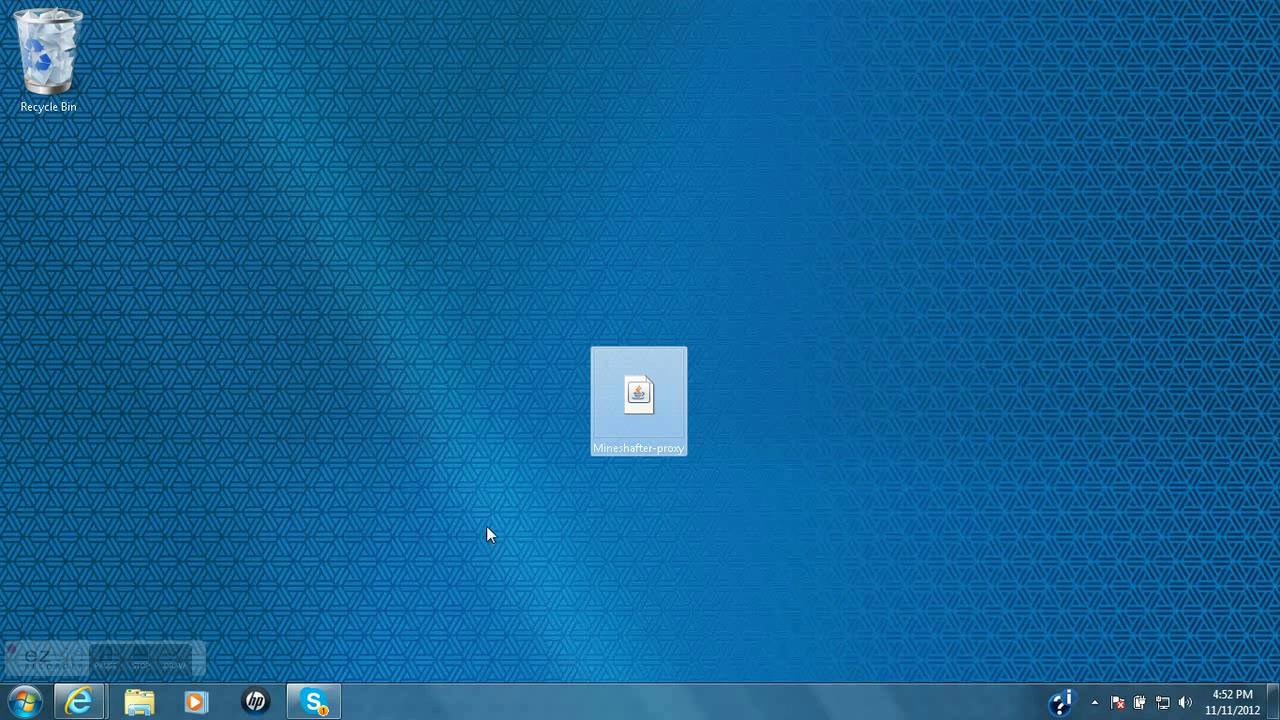
# Run the Mineshafter-proxy file from the desktop to start the Minecraft Launcher.
pyautogui.moveTo(534, 277); pyautogui.dragTo(549, 335)
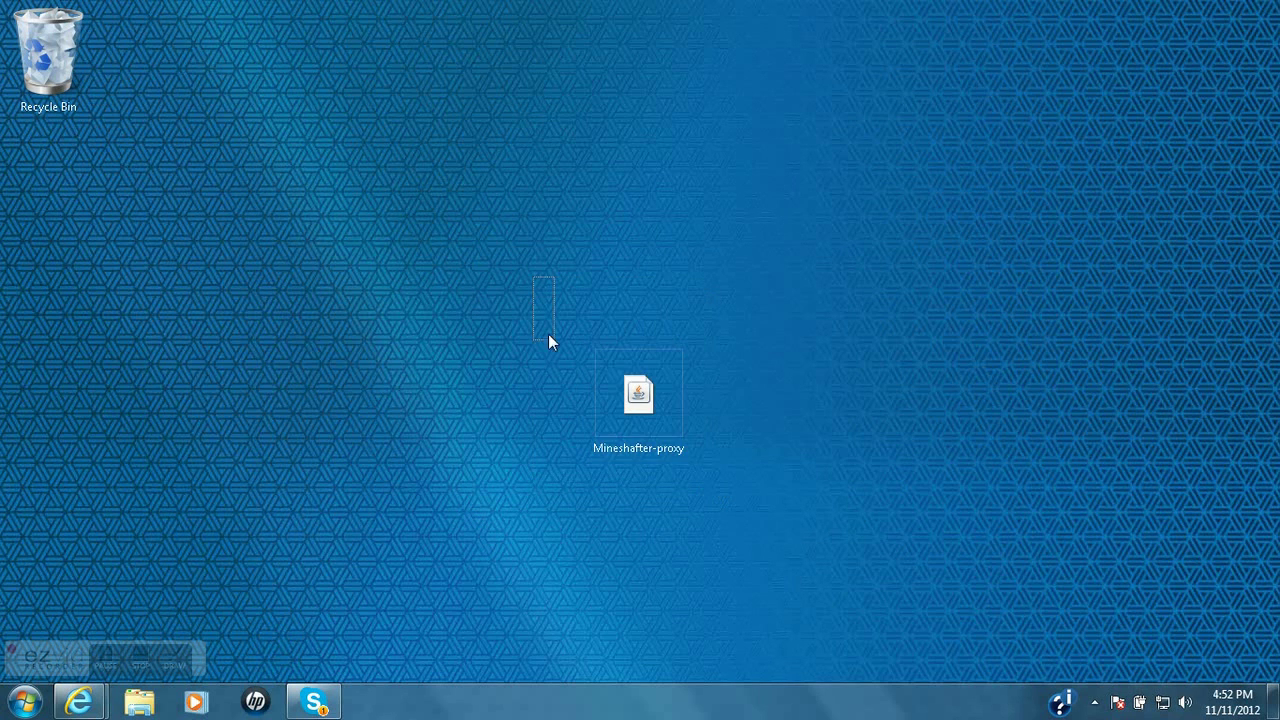
pyautogui.click(656, 405)
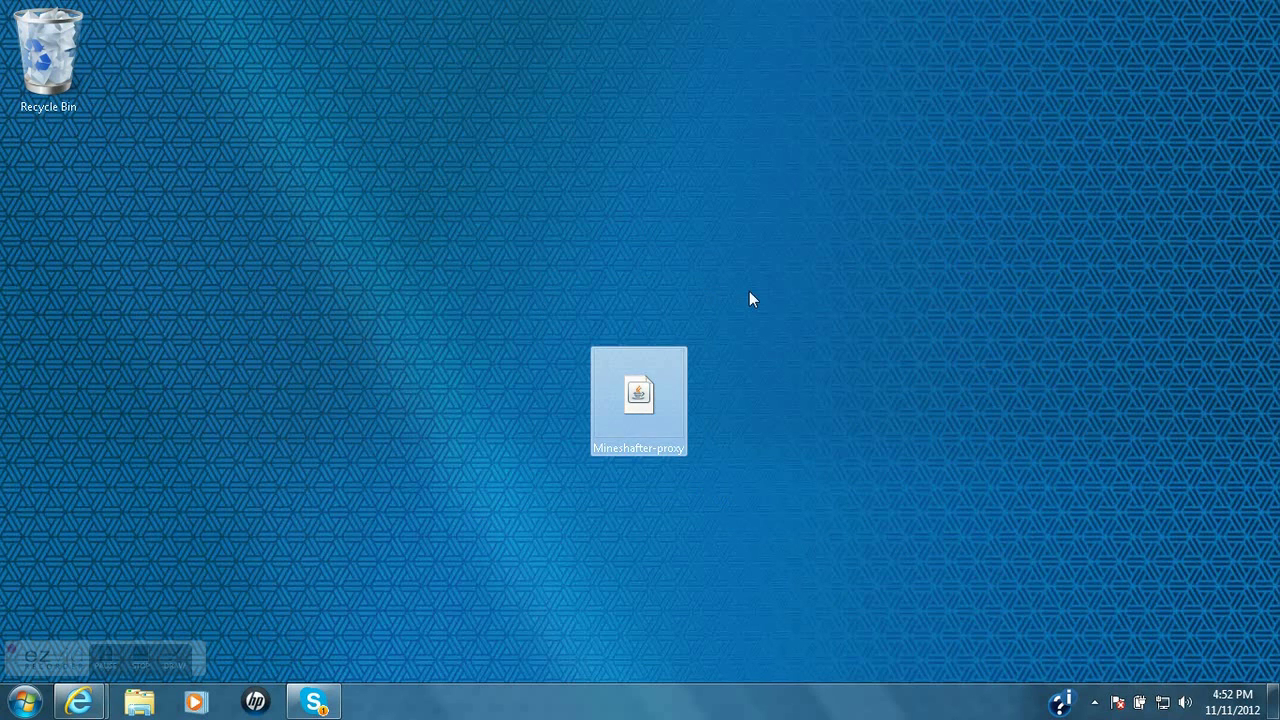
pyautogui.moveTo(748, 291); pyautogui.dragTo(691, 331)
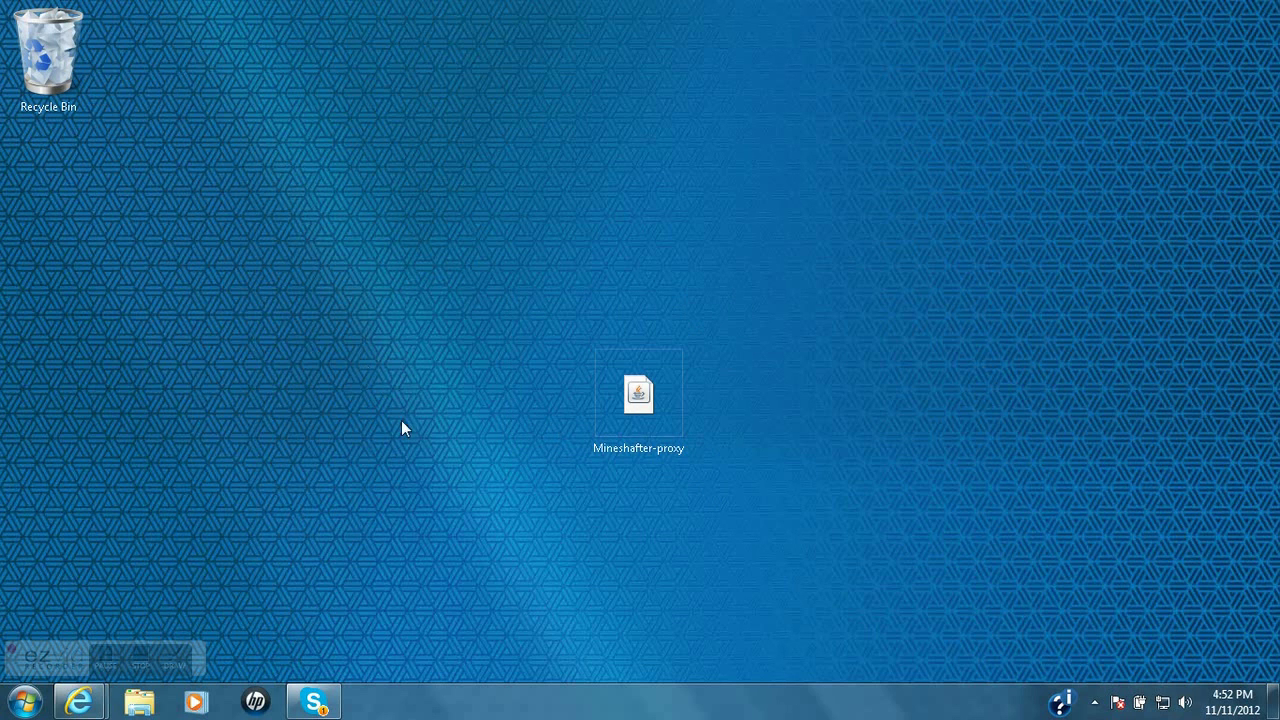
pyautogui.click(624, 411)
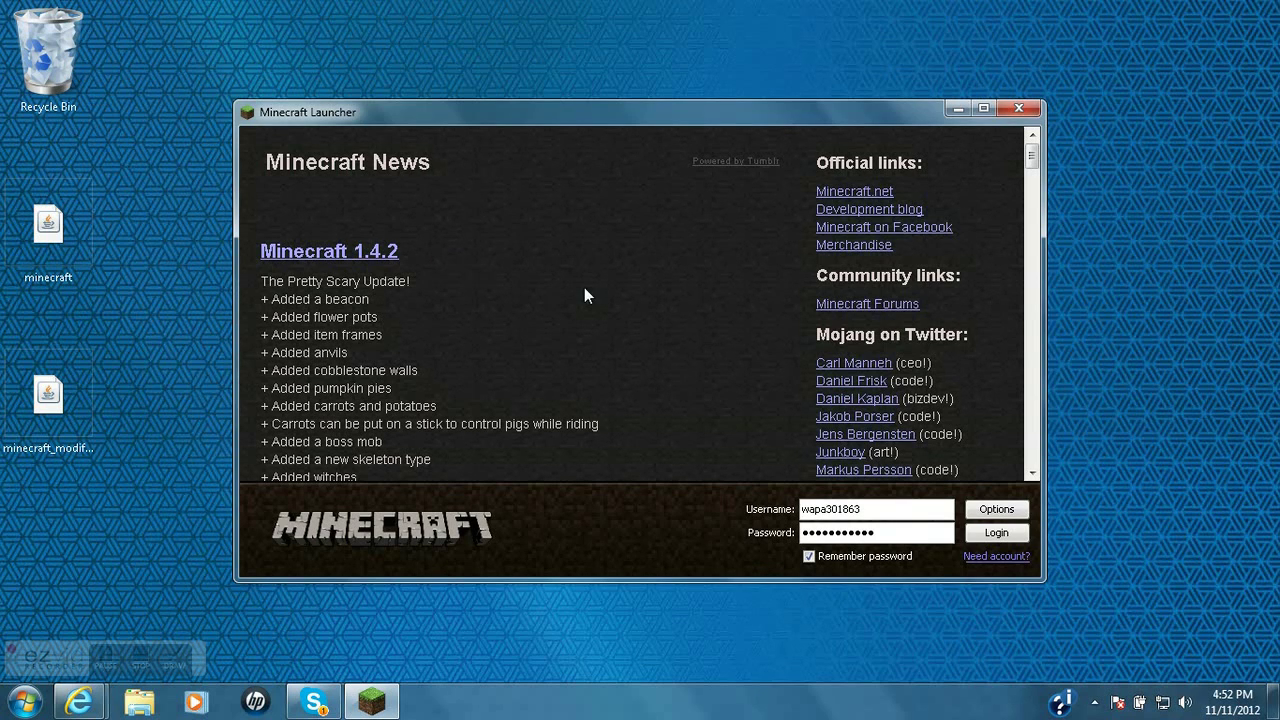
# Log in to the Minecraft Launcher with the username and password already filled in.
pyautogui.moveTo(886, 510); pyautogui.dragTo(802, 518)
pyautogui.click(868, 516)
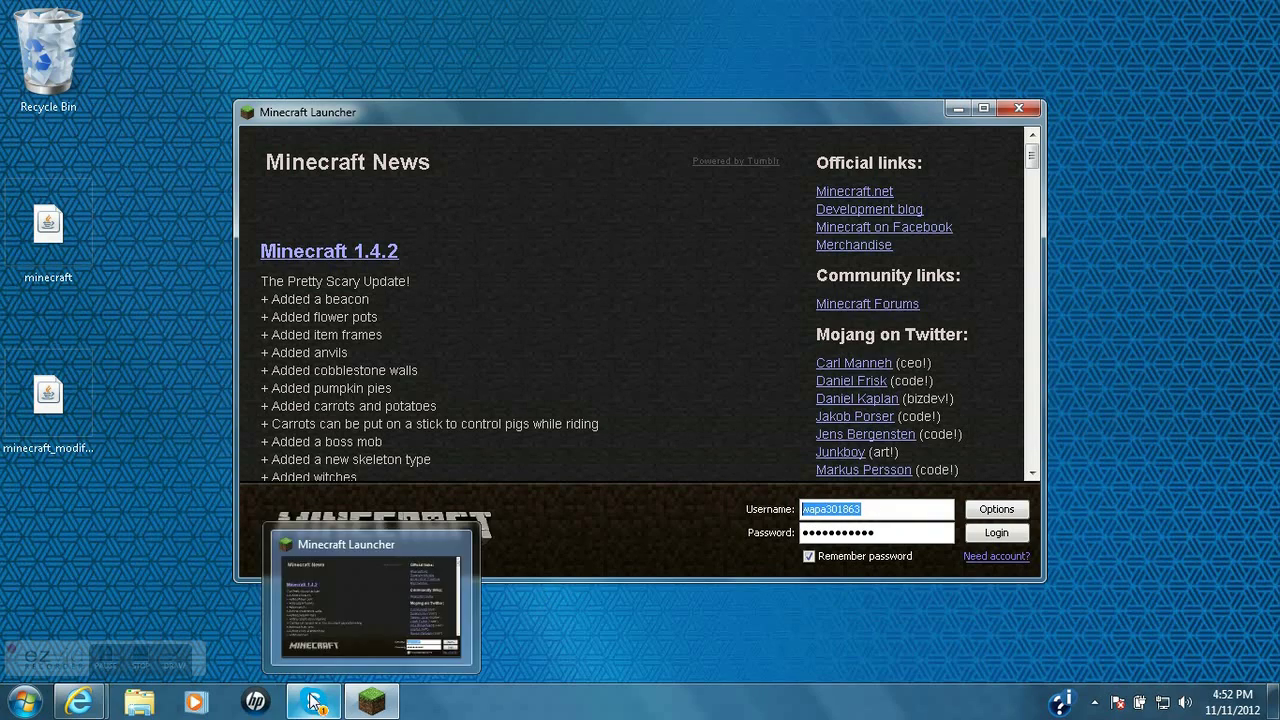
pyautogui.moveTo(79, 702)
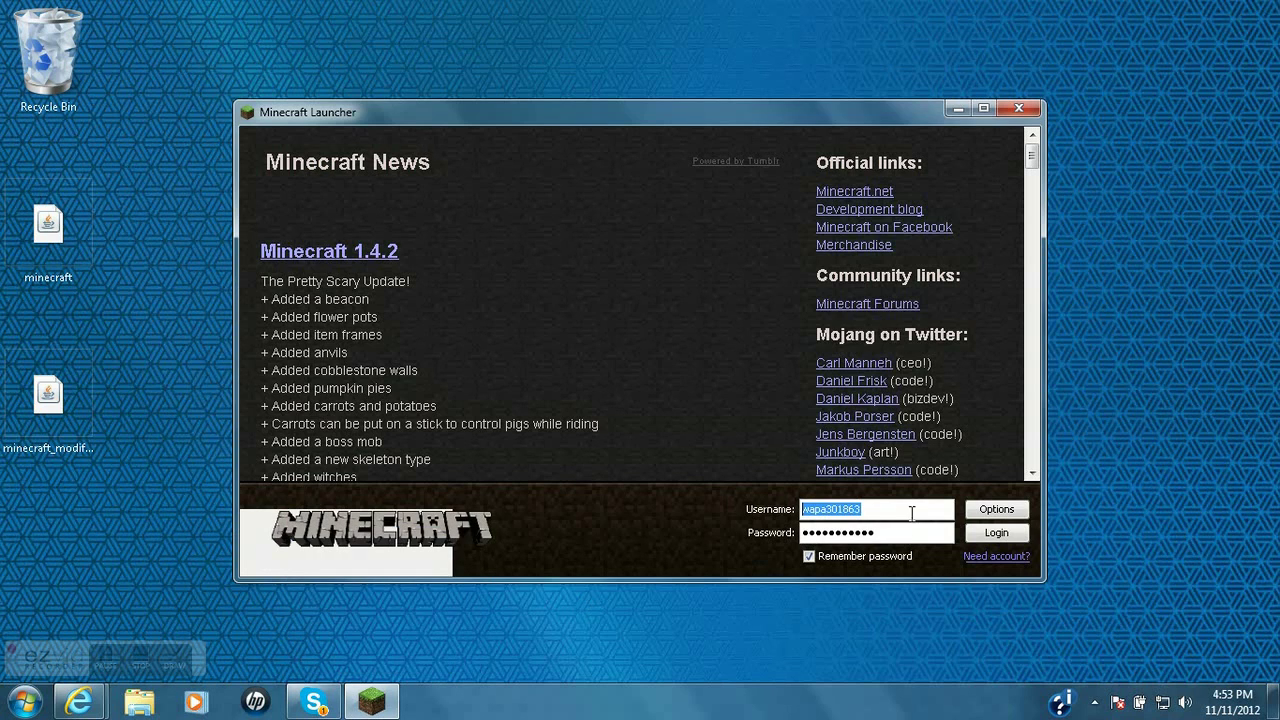
pyautogui.click(910, 512)
pyautogui.click(994, 536)
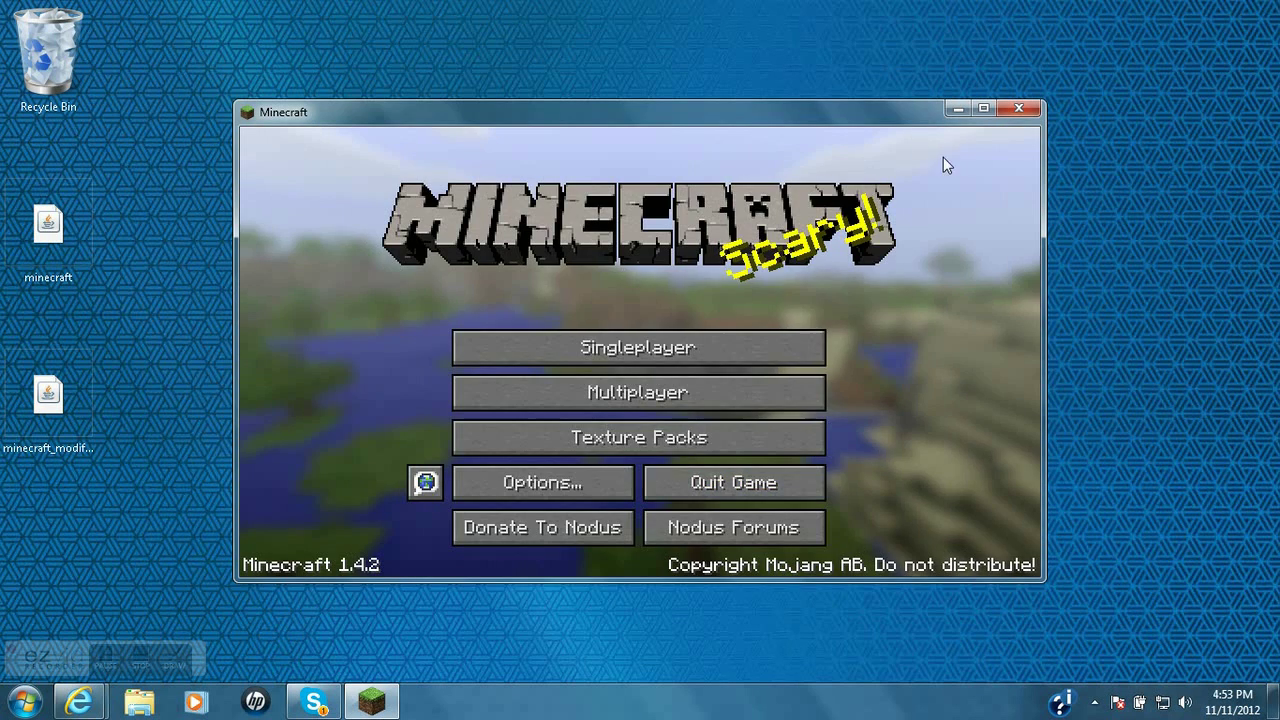
# Quit the game and run Mineshafter-proxy from the desktop again to reopen the launcher.
pyautogui.click(725, 482)
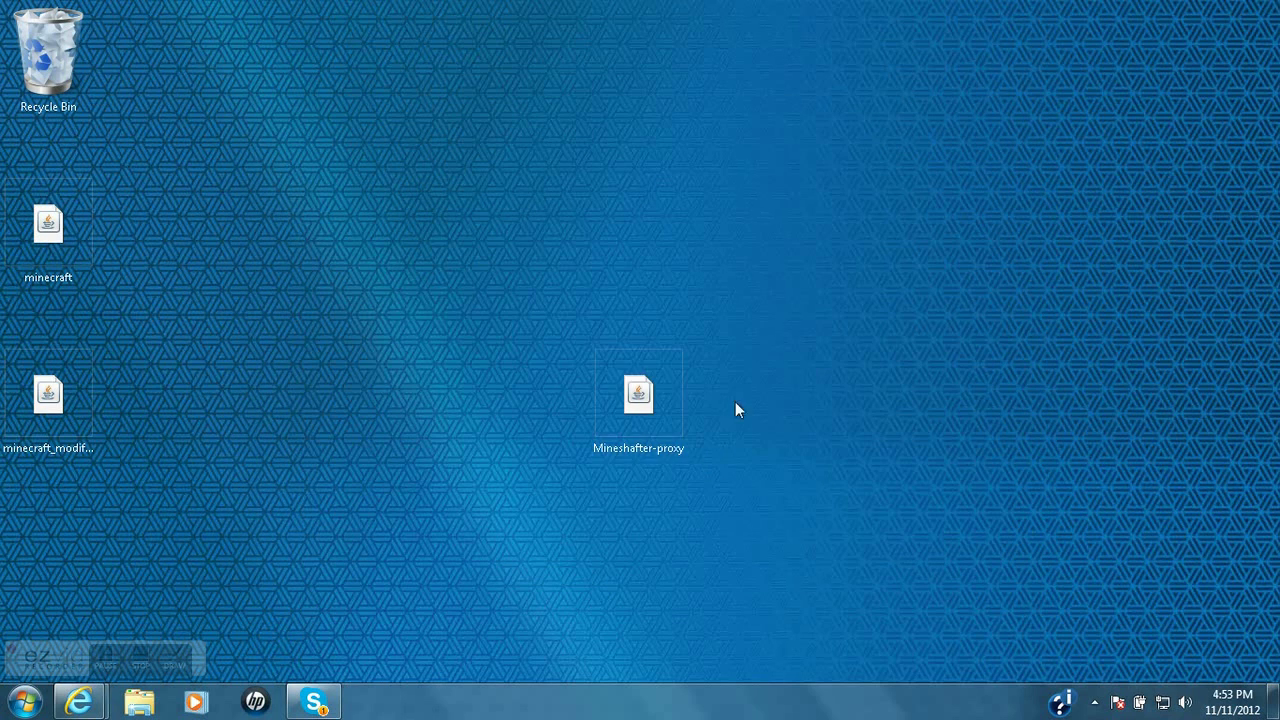
pyautogui.doubleClick(652, 398)
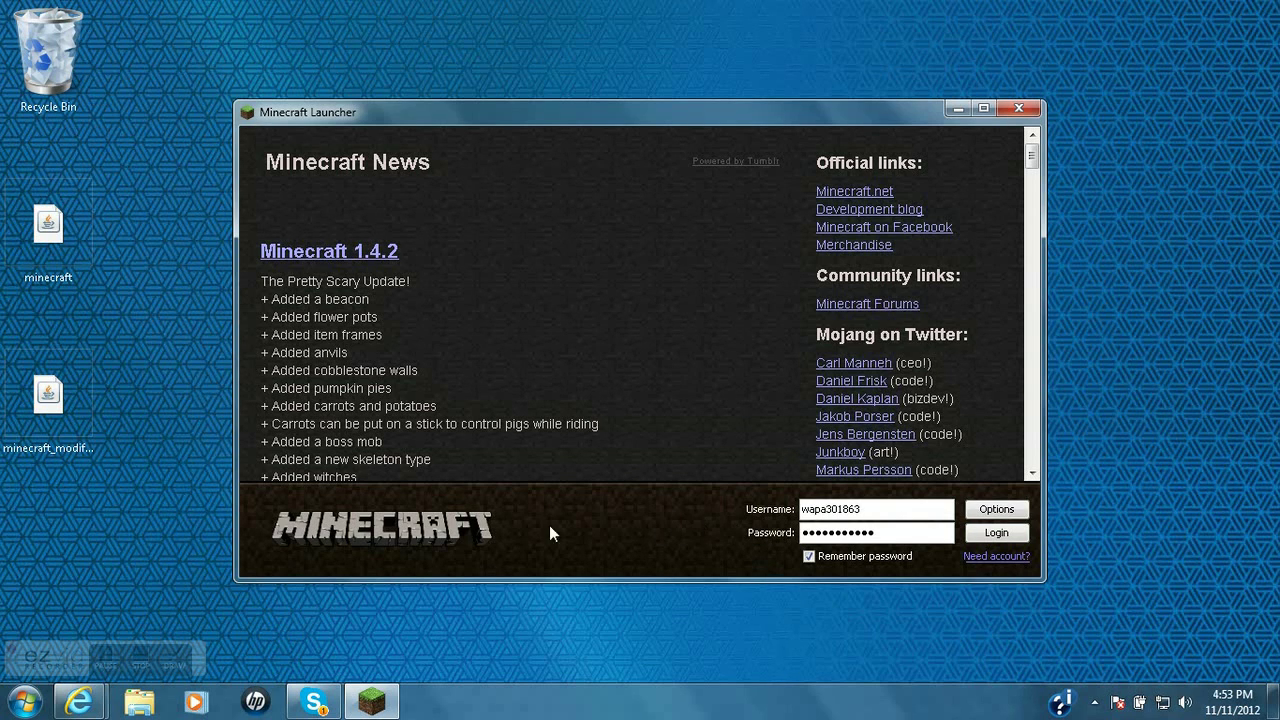
pyautogui.moveTo(79, 702)
pyautogui.click(120, 625)
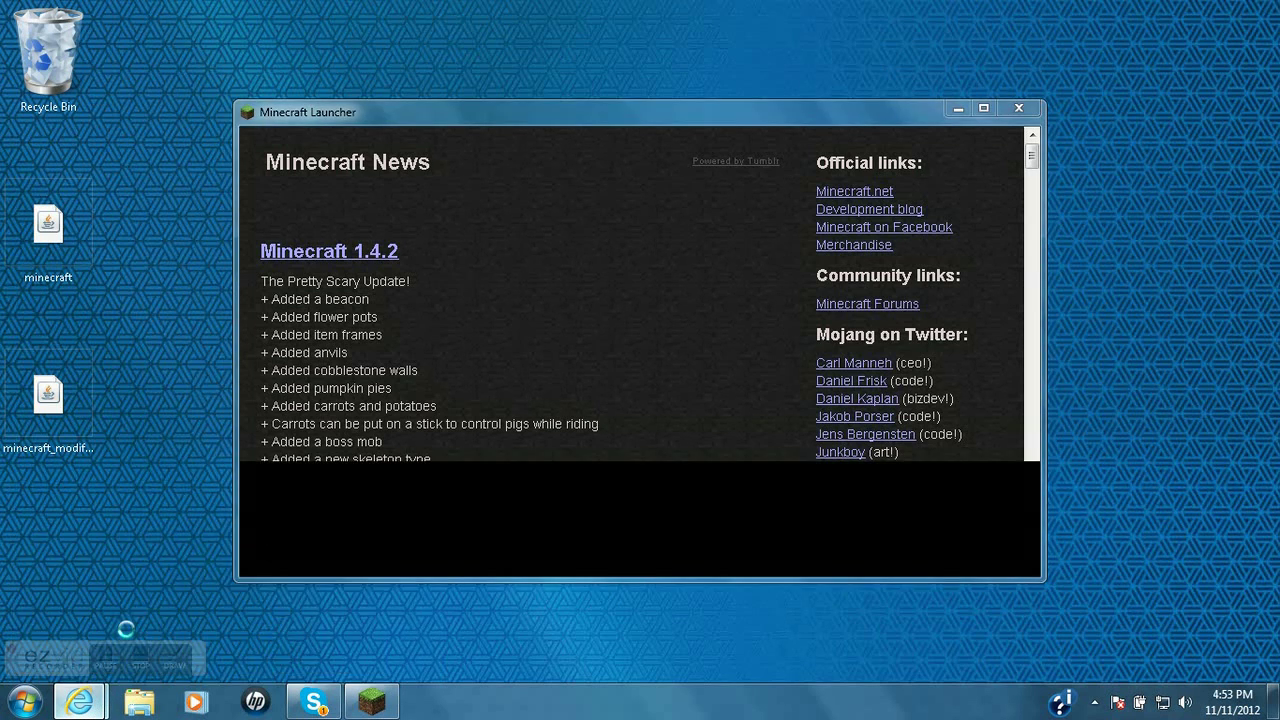
pyautogui.moveTo(878, 197)
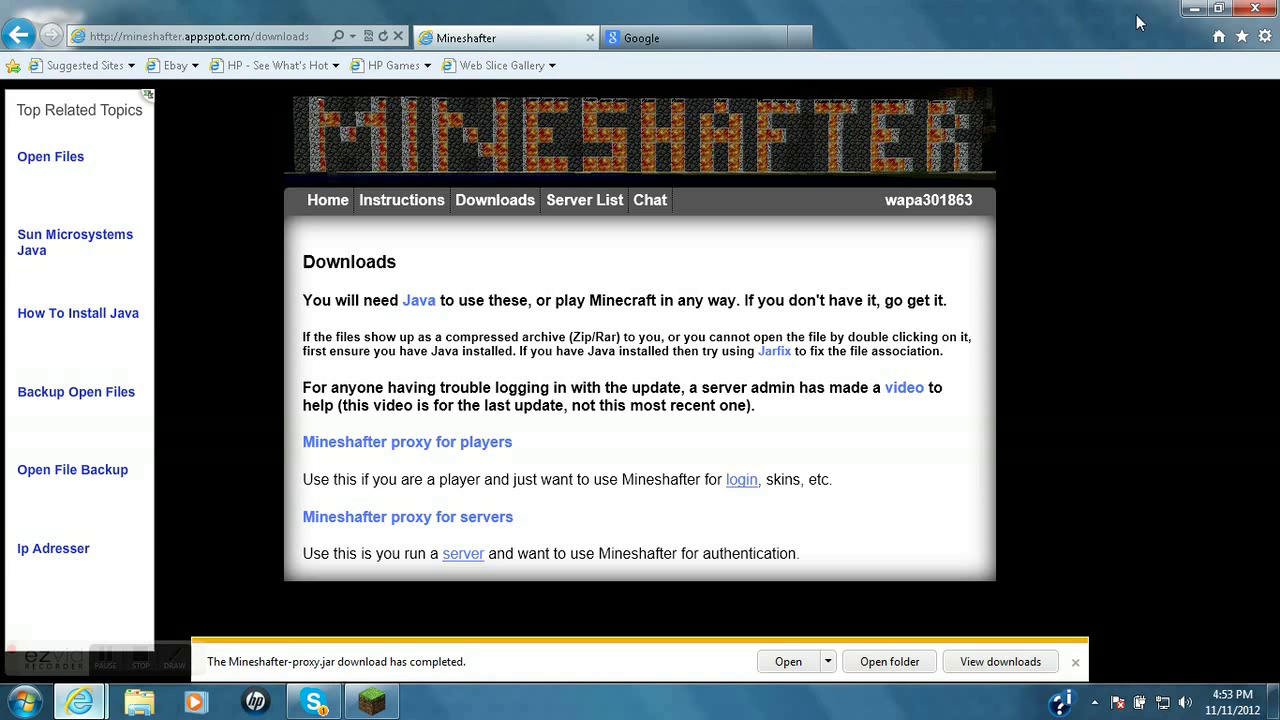
pyautogui.click(1190, 12)
pyautogui.moveTo(635, 358); pyautogui.dragTo(539, 307)
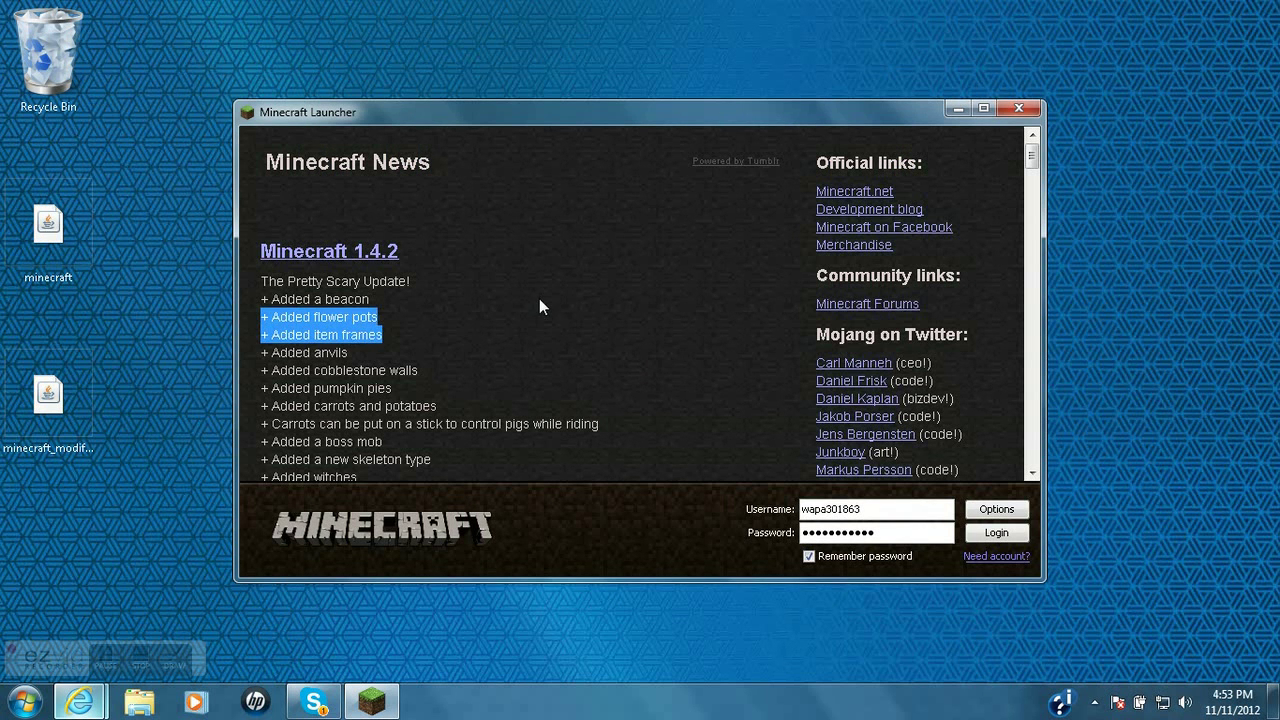
pyautogui.click(462, 199)
pyautogui.moveTo(254, 221); pyautogui.dragTo(548, 105)
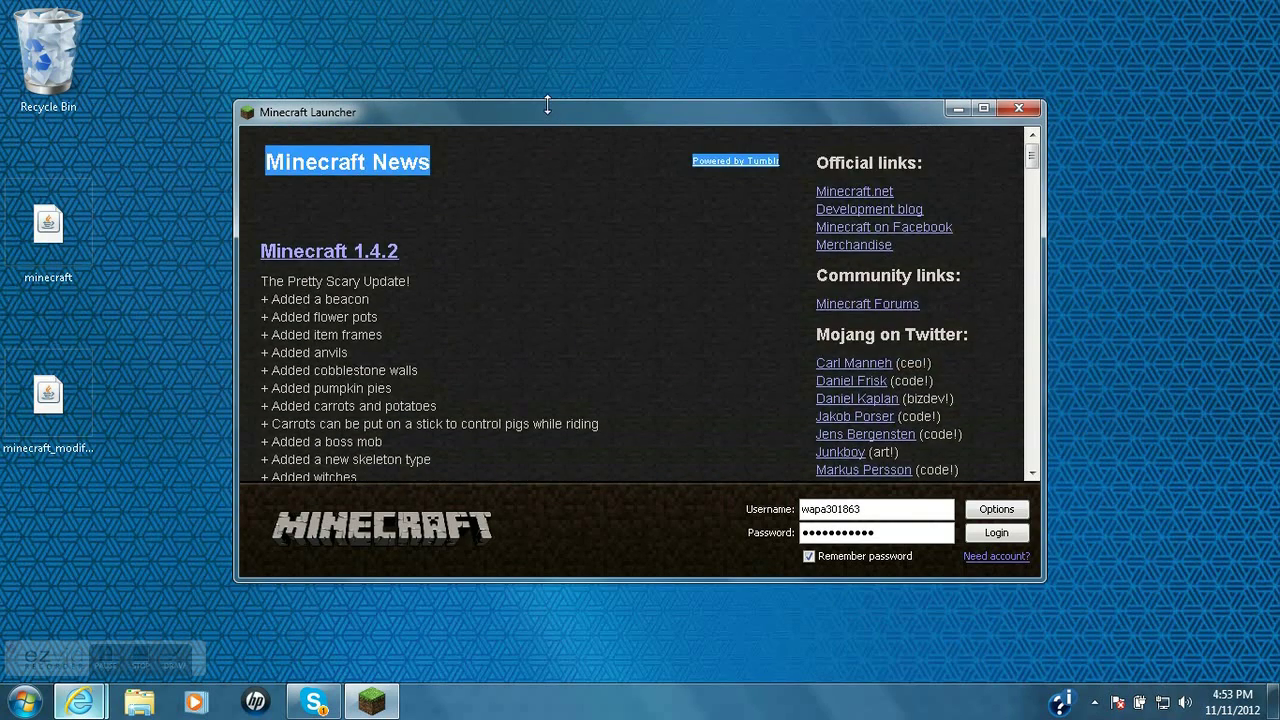
pyautogui.click(560, 296)
# Log in with the saved credentials and open the multiplayer server list in a maximized Minecraft window.
pyautogui.click(995, 535)
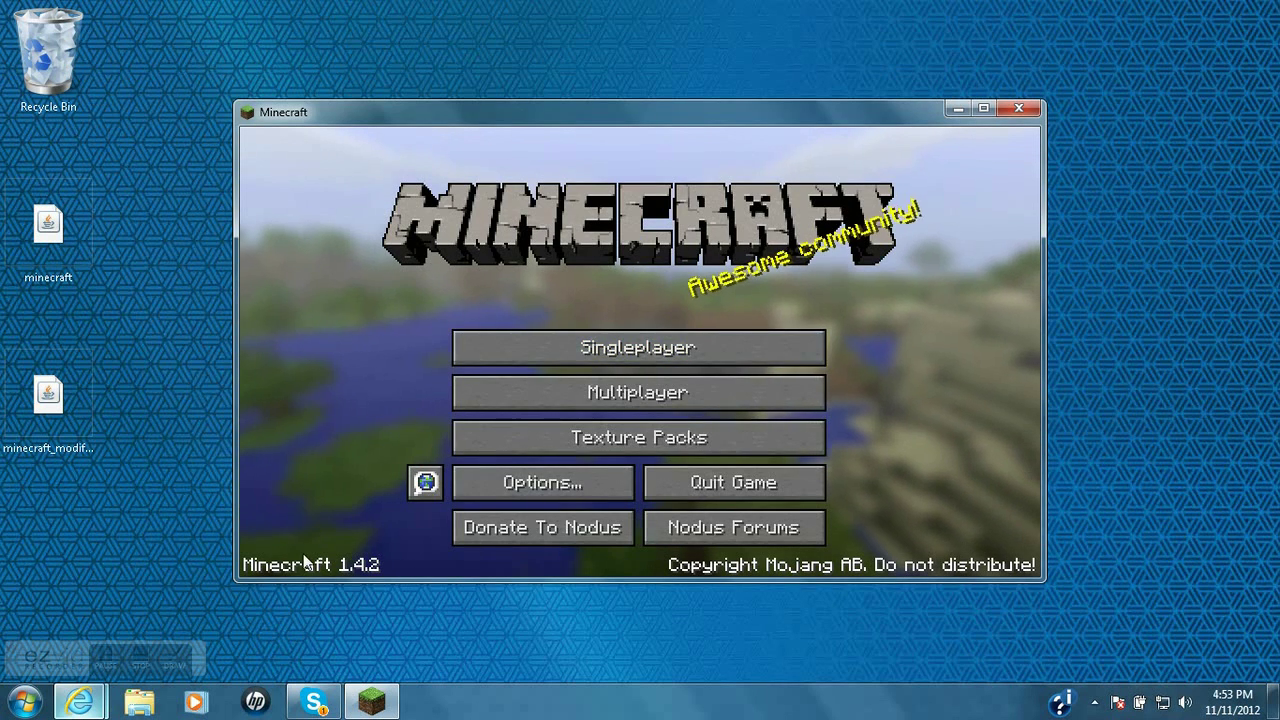
pyautogui.click(641, 398)
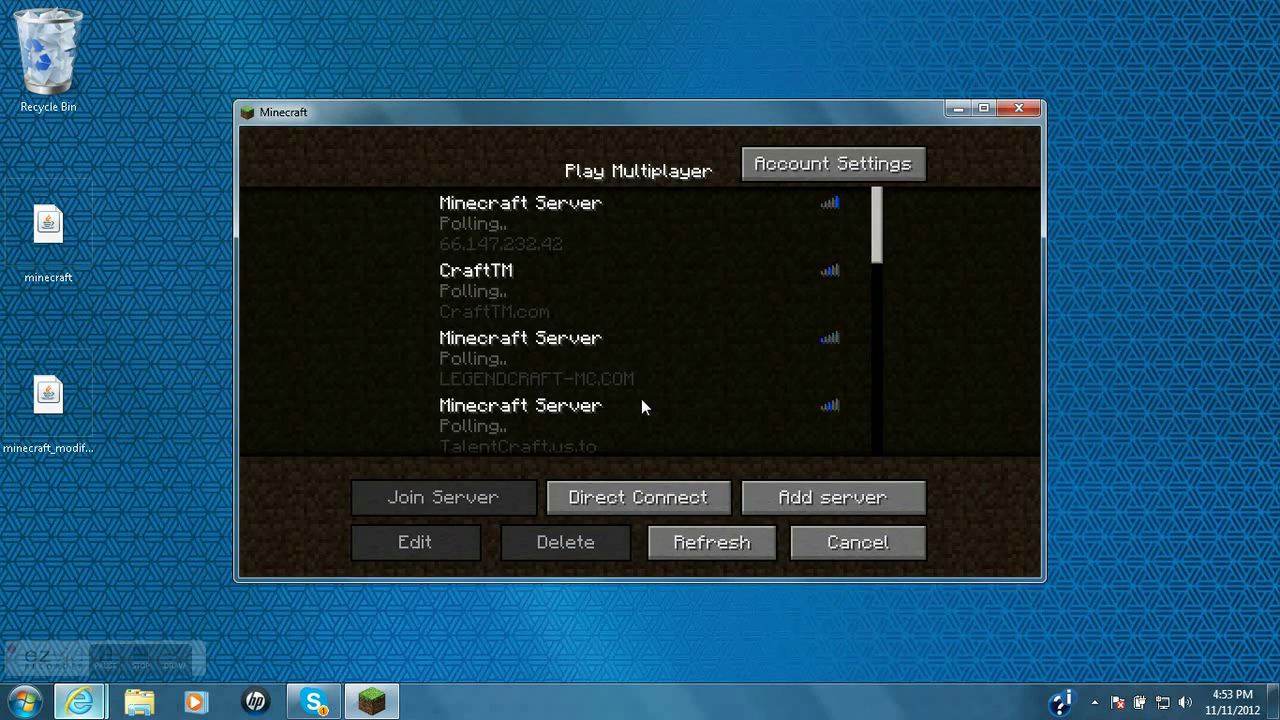
pyautogui.moveTo(876, 239); pyautogui.dragTo(918, 168)
pyautogui.click(983, 108)
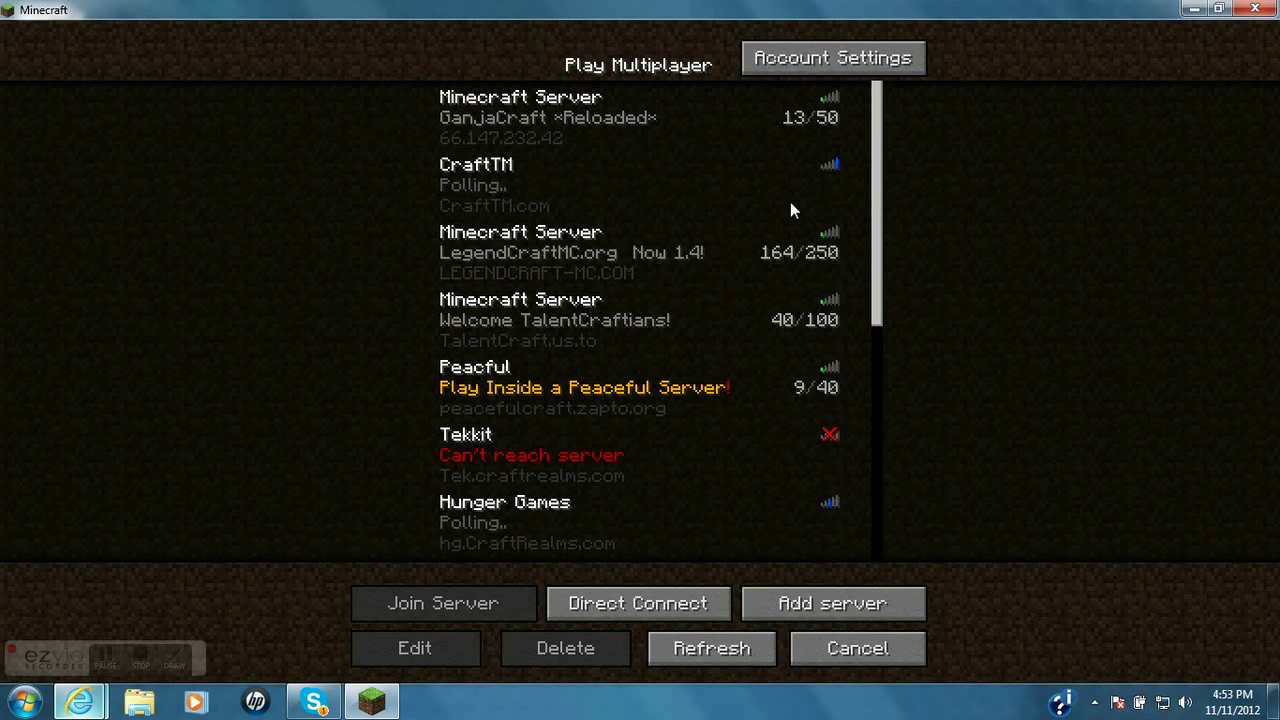
pyautogui.moveTo(876, 185); pyautogui.dragTo(890, 147)
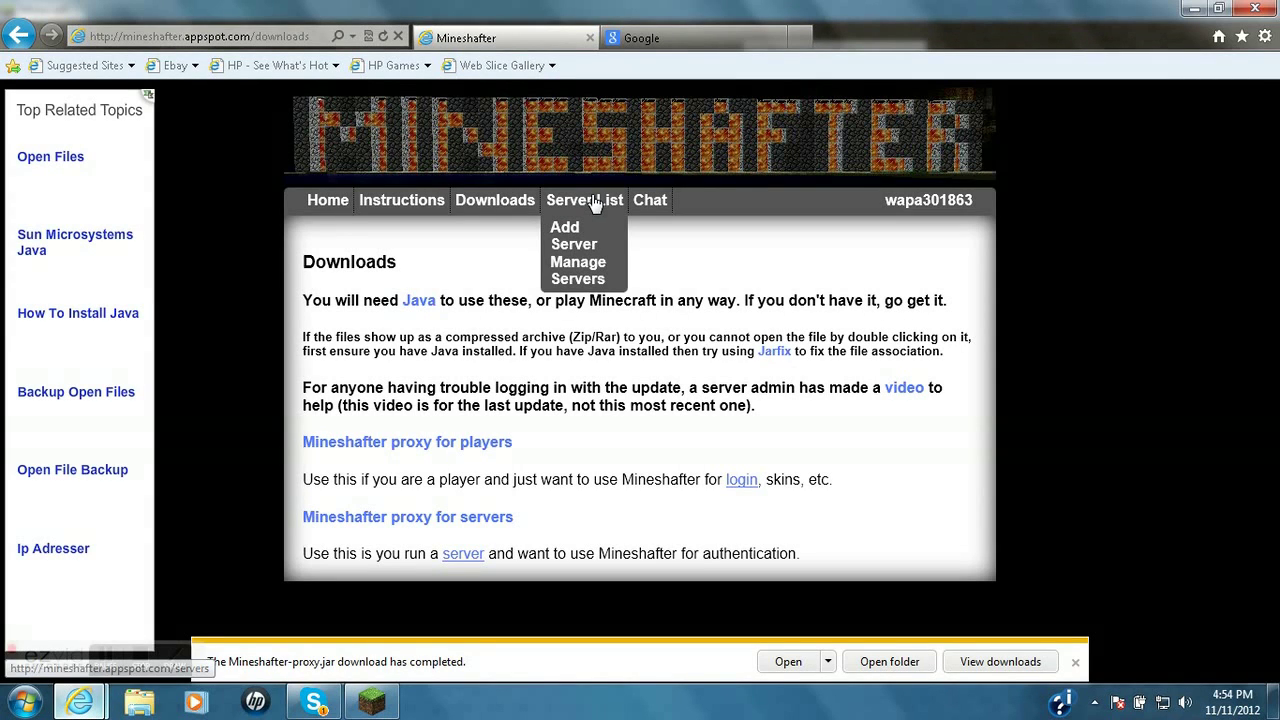
# In the browser, open Mineshafter's Server List page and look through the most recent servers.
pyautogui.click(593, 201)
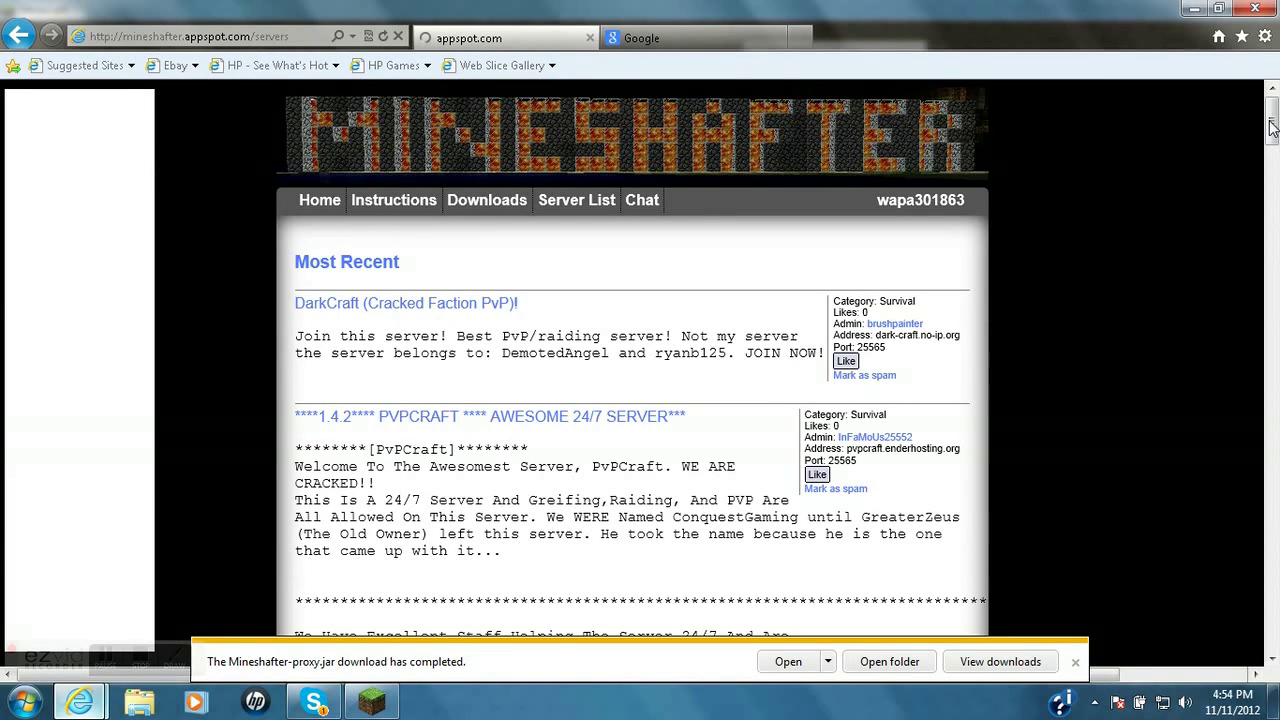
pyautogui.moveTo(1271, 125)
pyautogui.mouseDown()
pyautogui.moveTo(1275, 178)
pyautogui.moveTo(1272, 112)
pyautogui.mouseUp()
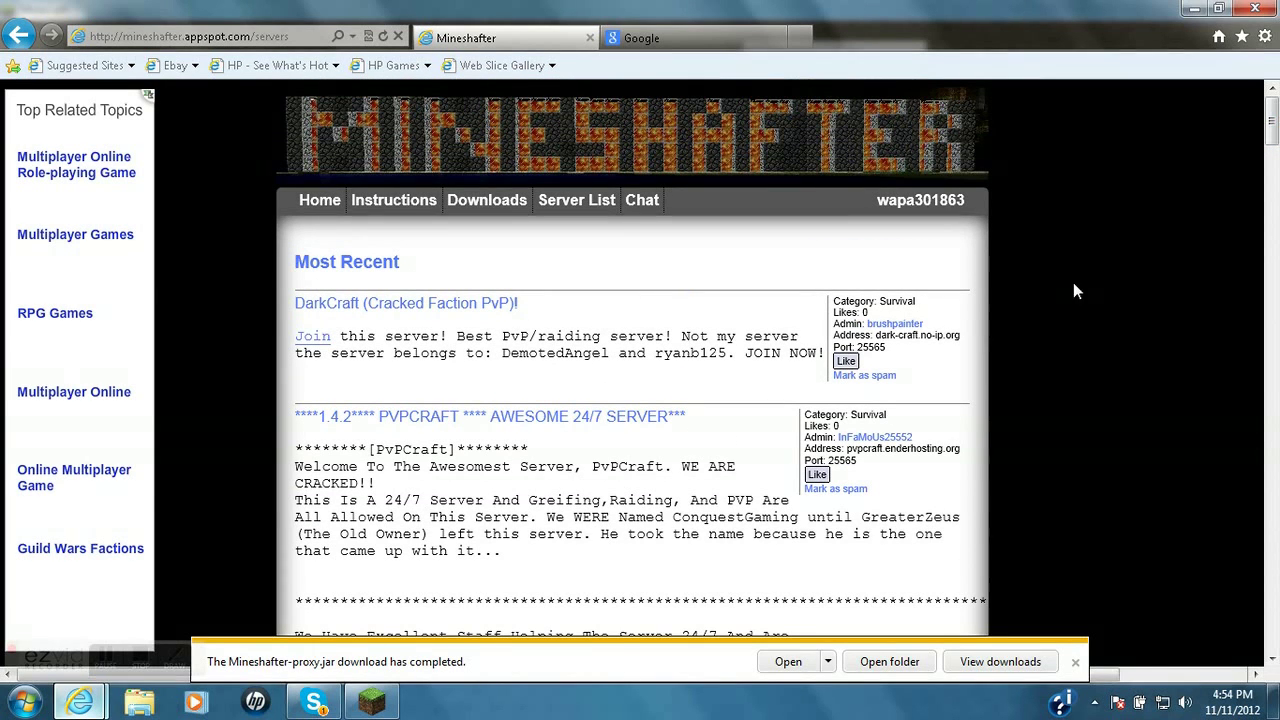
pyautogui.scroll(-5, 1258, 137)
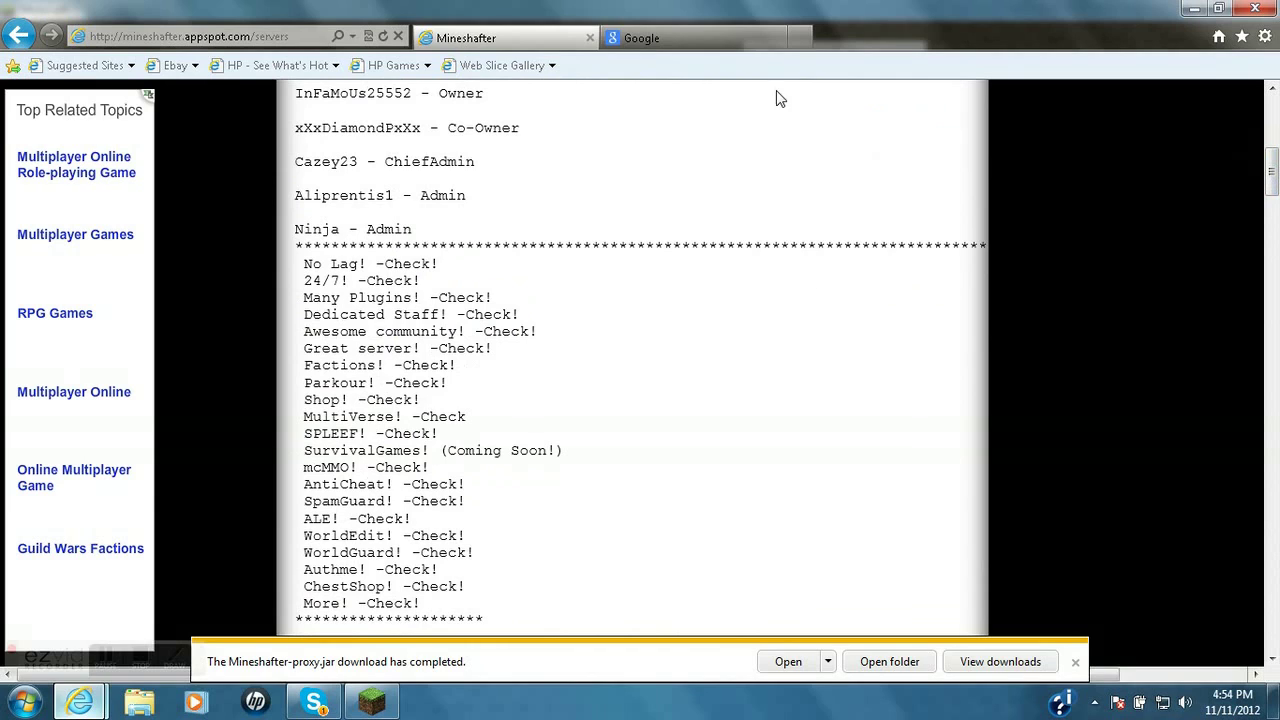
# View the Google query "Minecraft Cracked Servers 1.4.2" as another way to find servers, and return to the Mineshafter page.
pyautogui.click(706, 34)
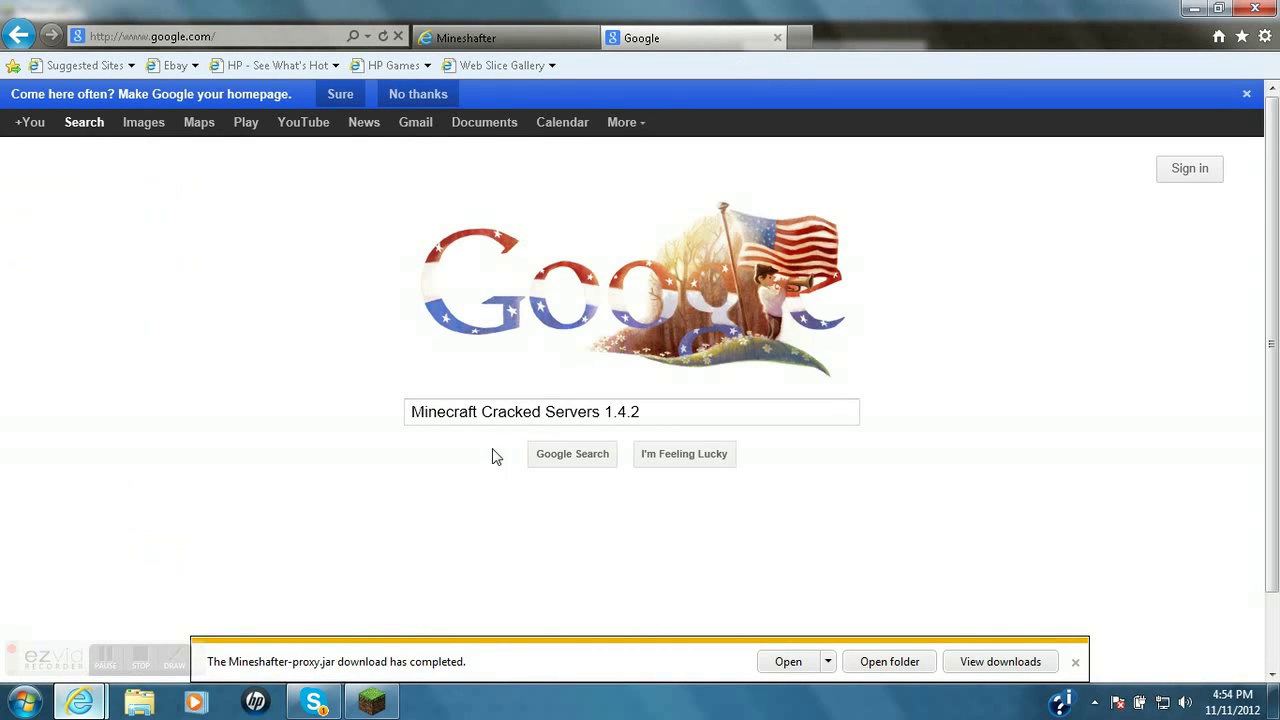
pyautogui.click(668, 418)
pyautogui.moveTo(663, 423); pyautogui.dragTo(412, 430)
pyautogui.click(658, 418)
pyautogui.doubleClick(658, 418)
pyautogui.click(657, 420)
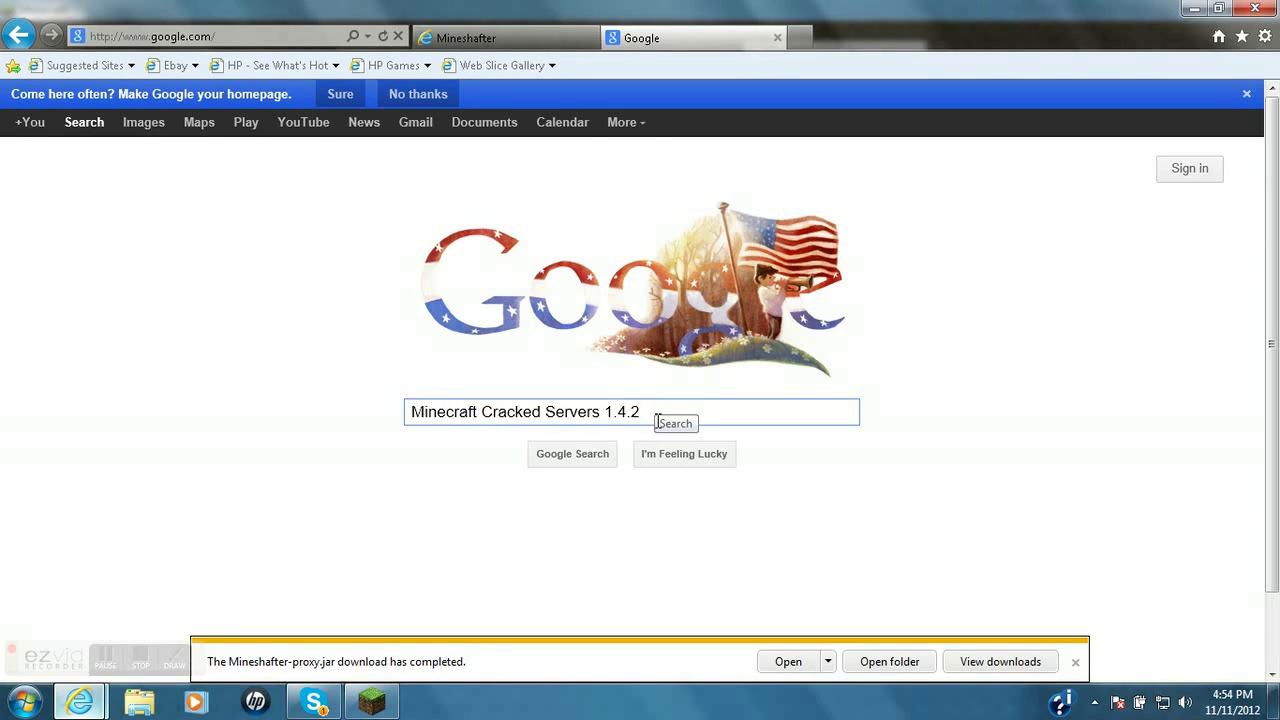
pyautogui.click(503, 40)
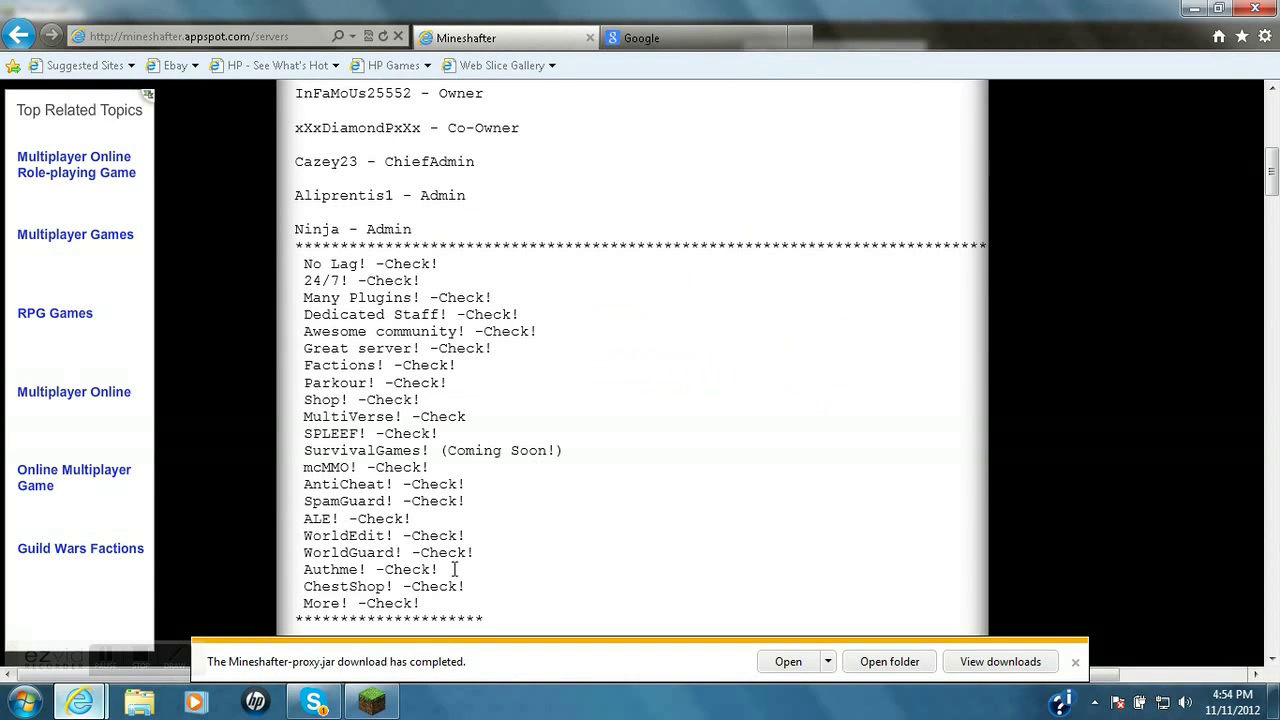
# Switch back to Minecraft and join the Hunger Games server from the multiplayer list.
pyautogui.click(378, 698)
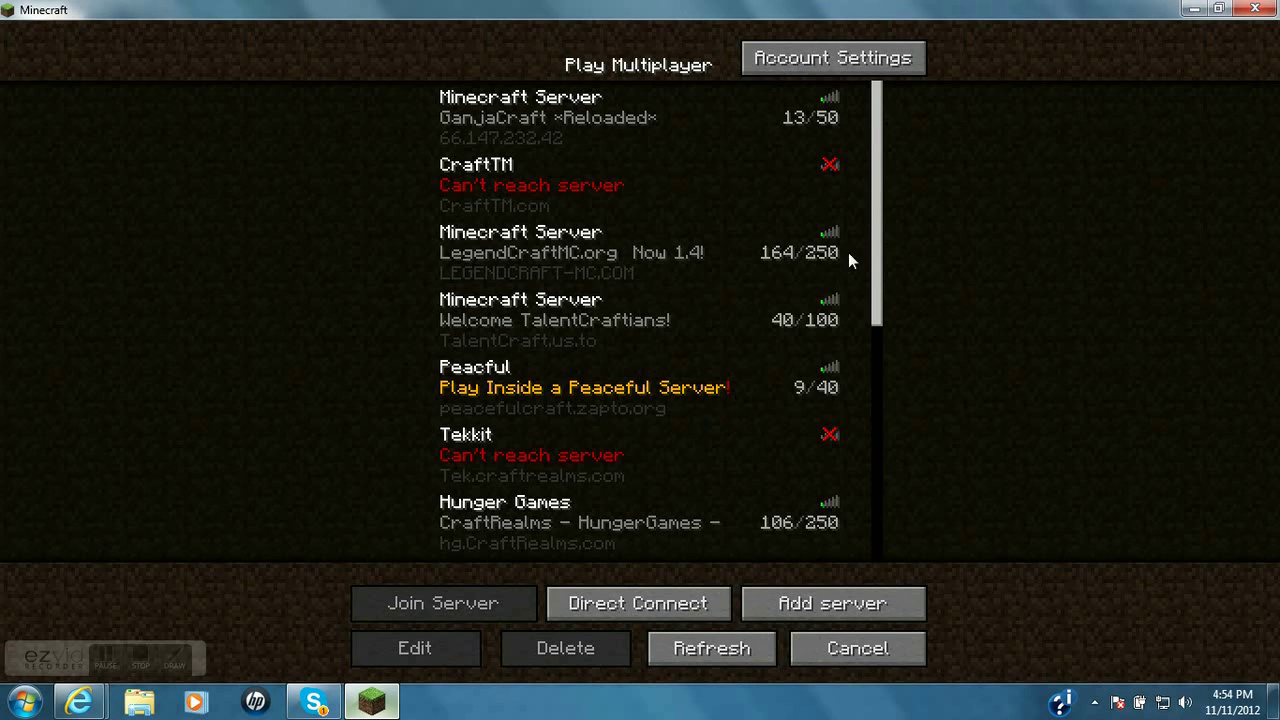
pyautogui.moveTo(878, 244); pyautogui.dragTo(881, 308)
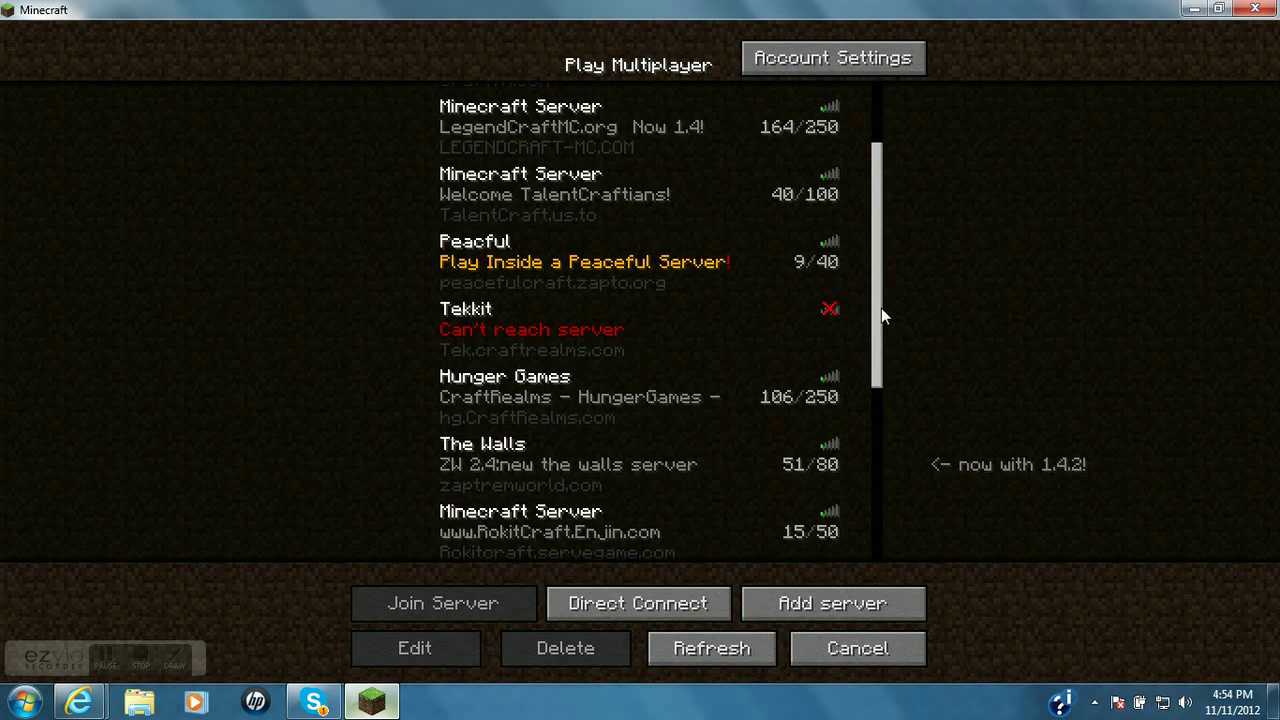
pyautogui.click(636, 402)
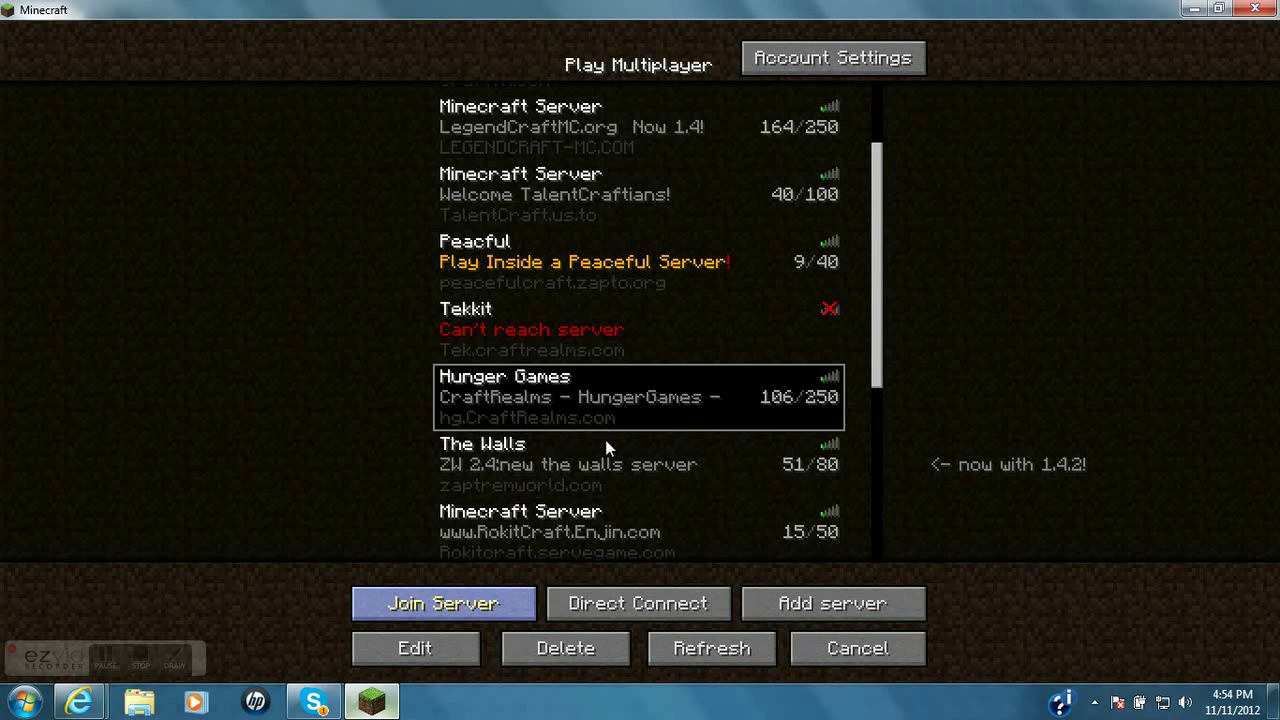
pyautogui.doubleClick(444, 418)
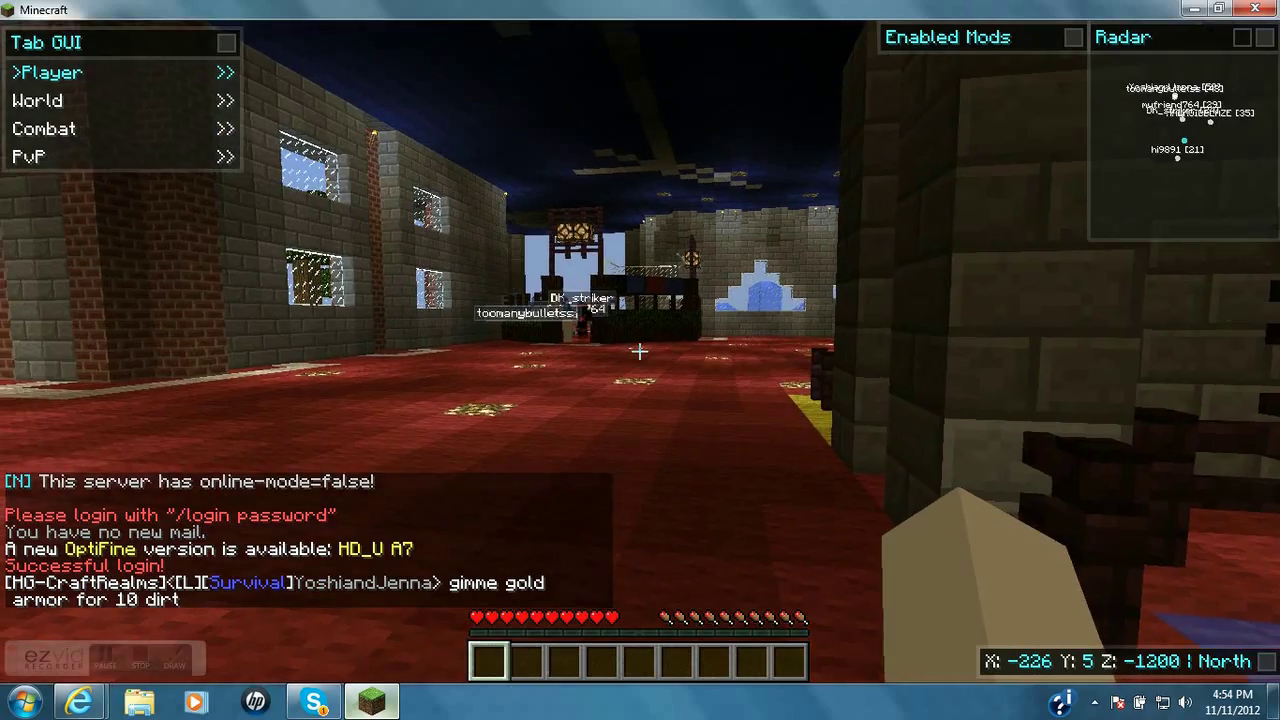
# Look around the server's spawn building and try hitting a block.
pyautogui.press('c')
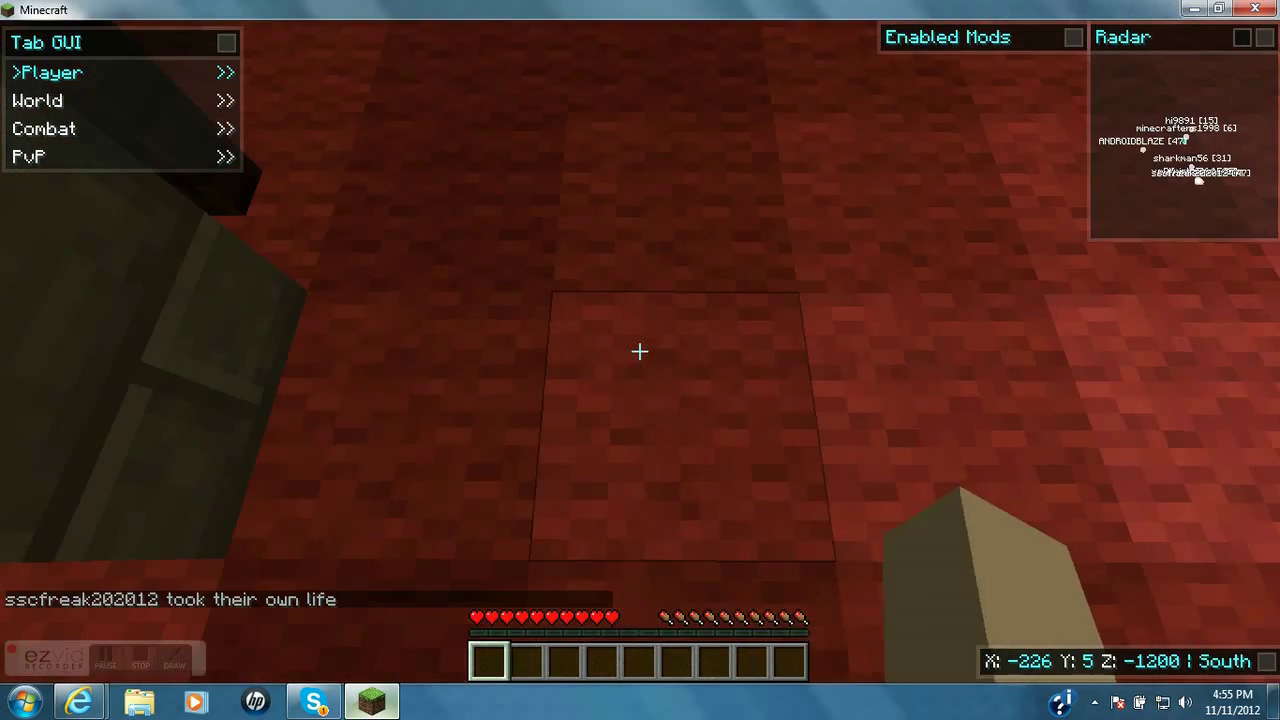
pyautogui.click(640, 351)
pyautogui.moveTo(640, 351); pyautogui.dragTo(640, 351)
# Disconnect from the server and close Minecraft.
pyautogui.press('Escape')
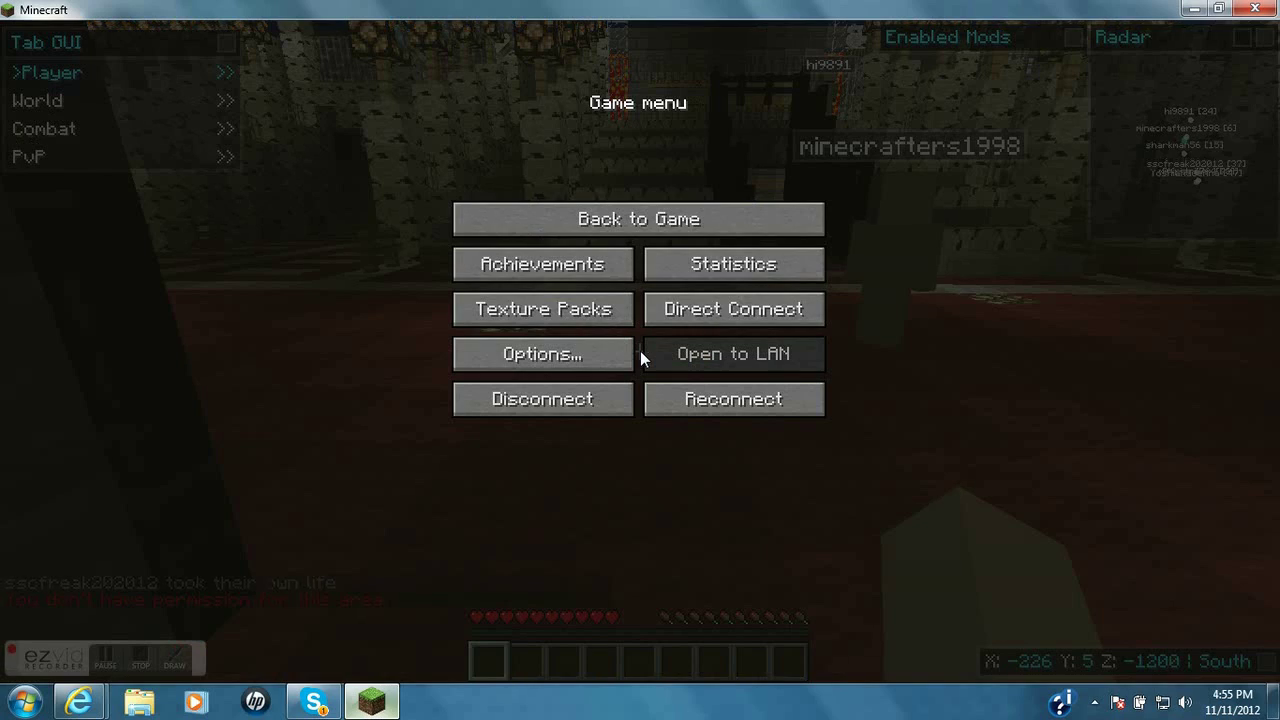
pyautogui.click(553, 404)
pyautogui.click(1255, 9)
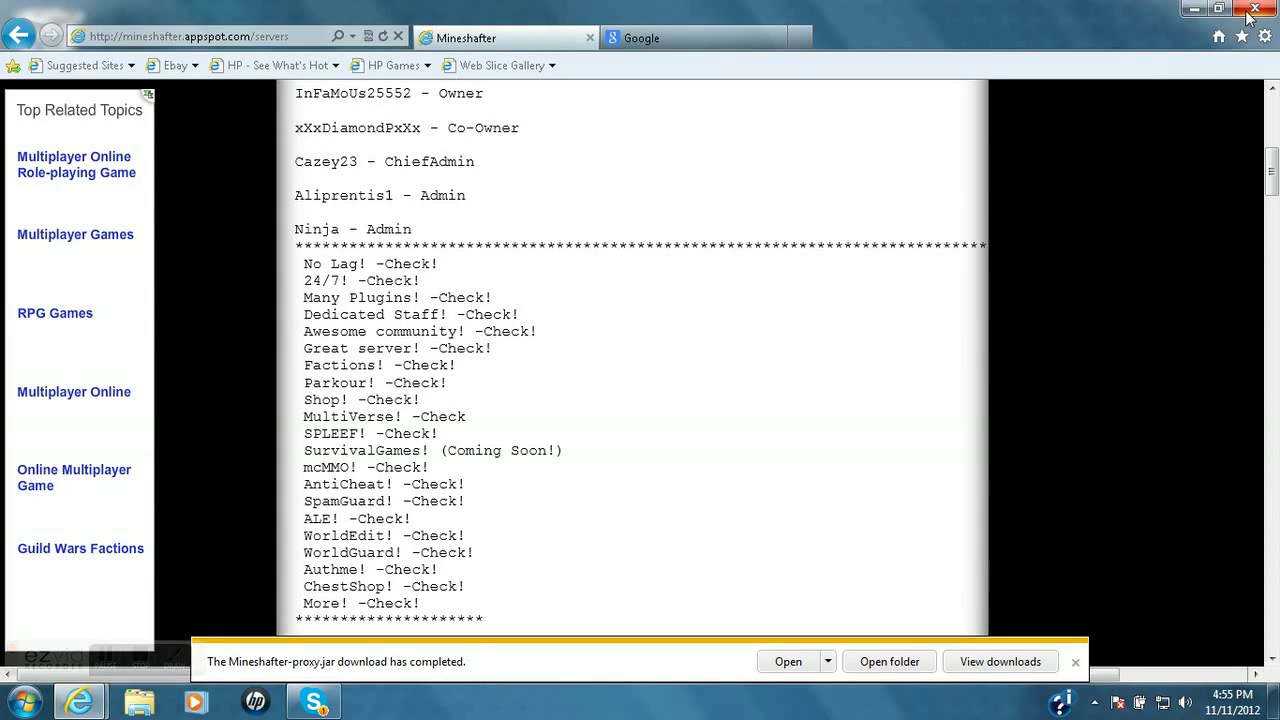
# Minimize the browser, and show the Skype contact list briefly before minimizing Skype too.
pyautogui.click(1187, 12)
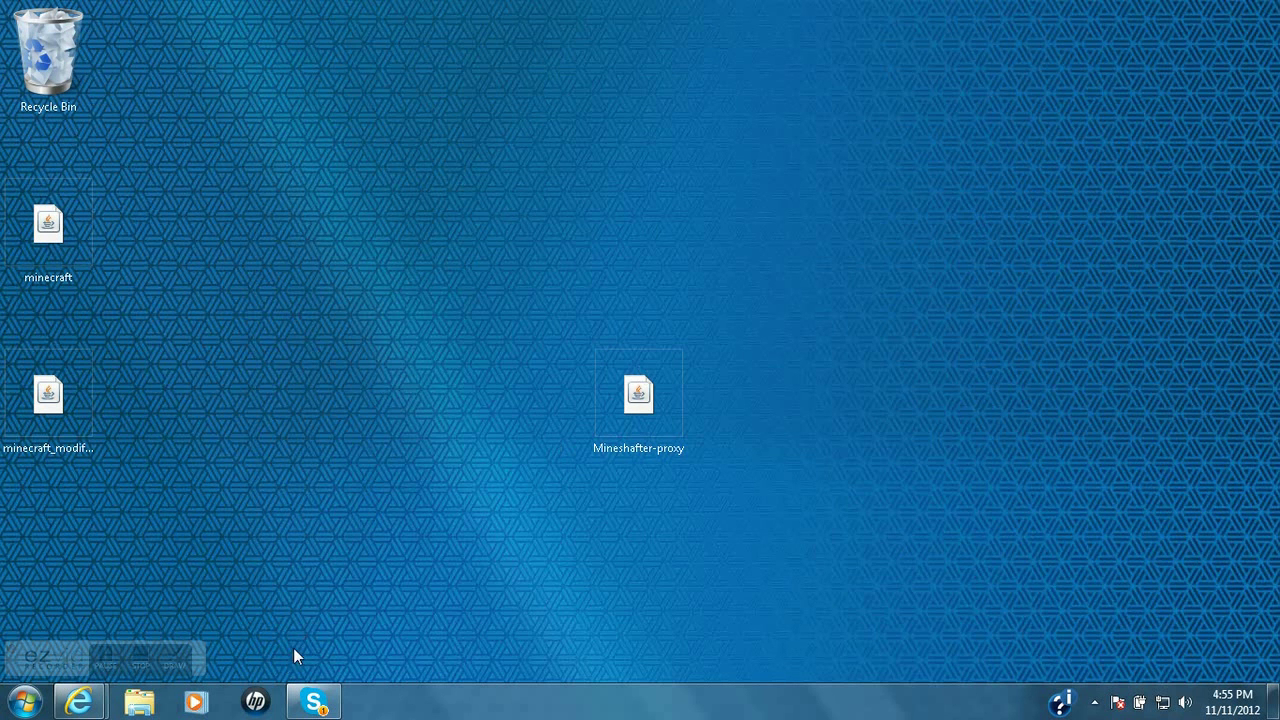
pyautogui.click(316, 703)
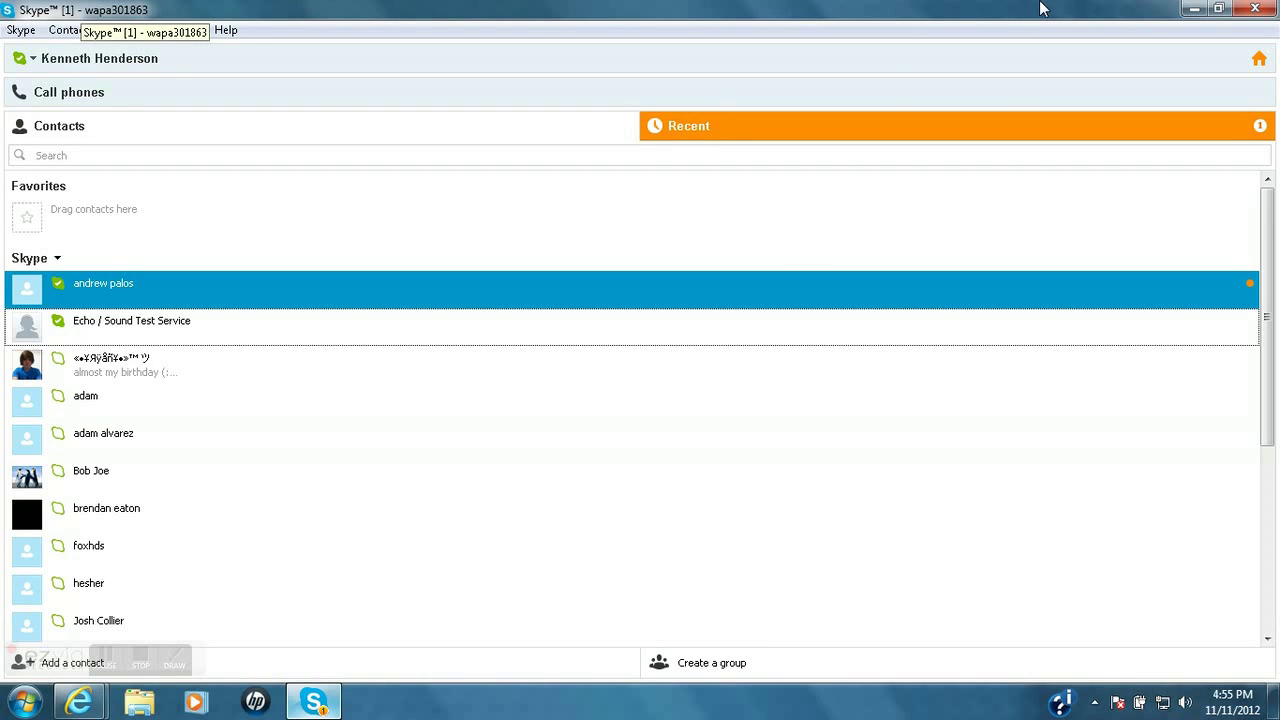
pyautogui.click(1193, 12)
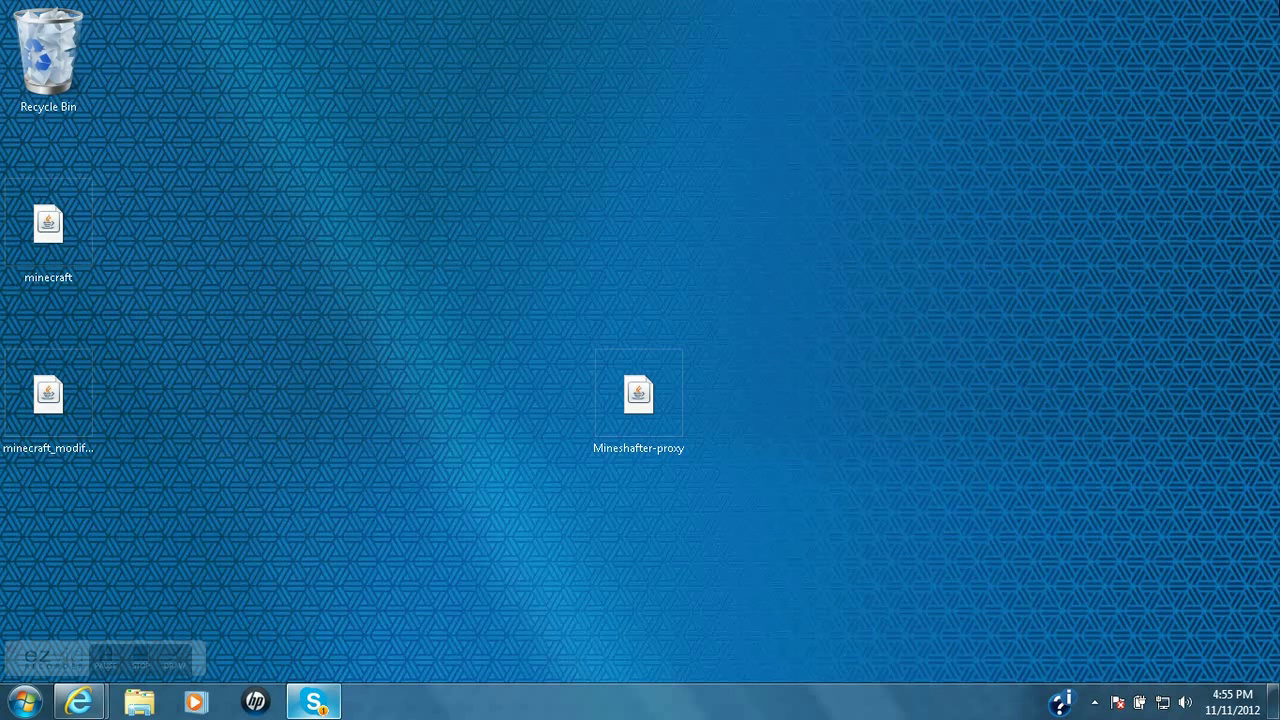
# Move the Mineshafter-proxy file below minecraft_modif... in the desktop's icon column and deselect it.
pyautogui.moveTo(1276, 8); pyautogui.dragTo(867, 268)
pyautogui.moveTo(729, 326); pyautogui.dragTo(701, 324)
pyautogui.click(703, 324)
pyautogui.moveTo(614, 400); pyautogui.dragTo(18, 528)
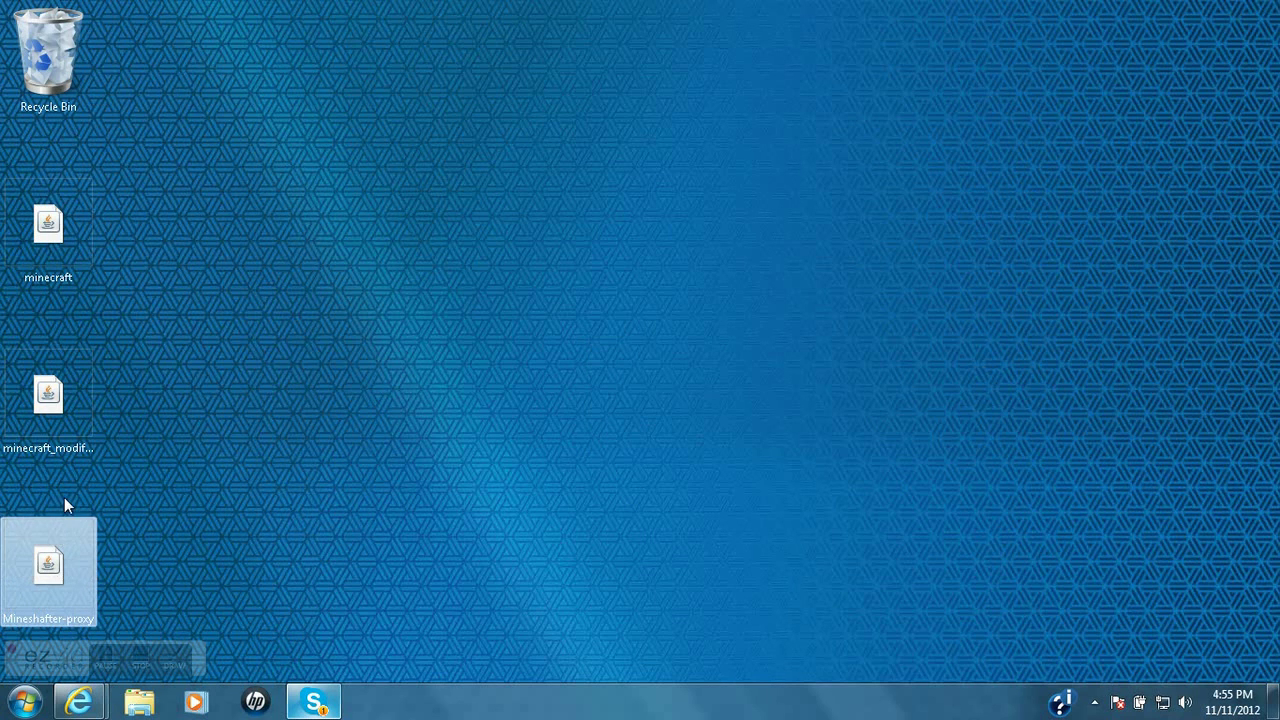
pyautogui.click(233, 476)
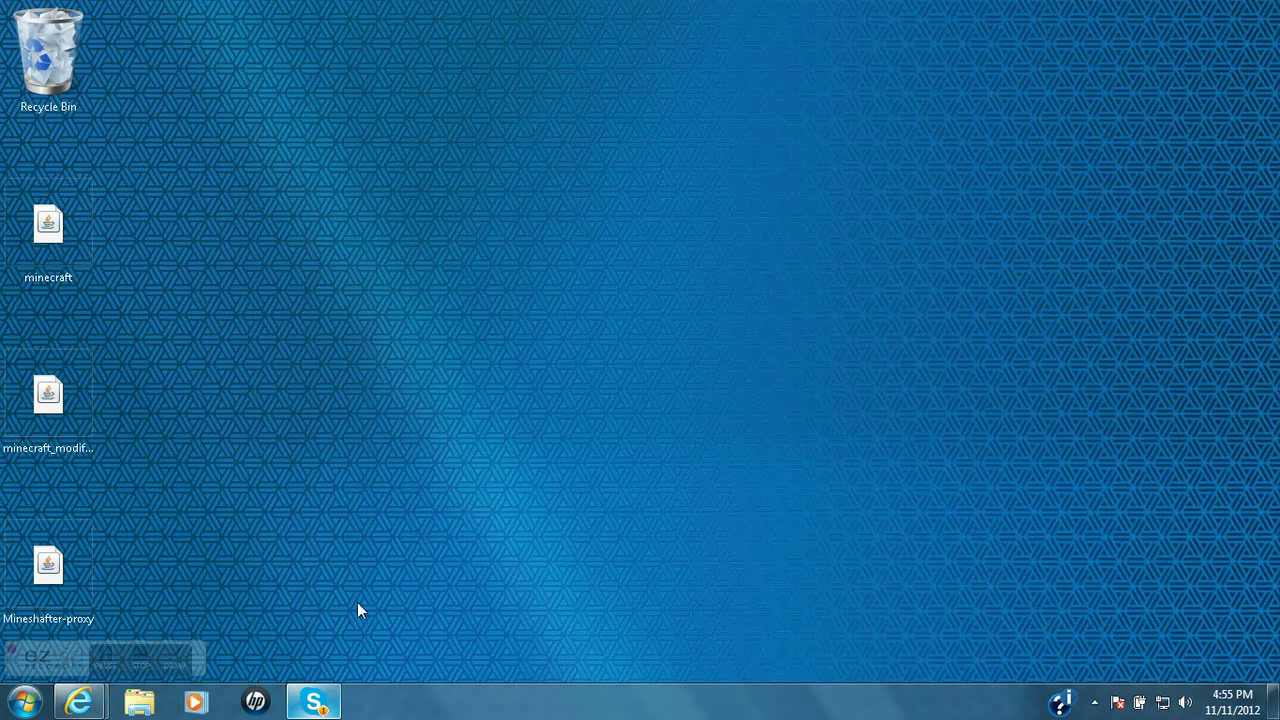